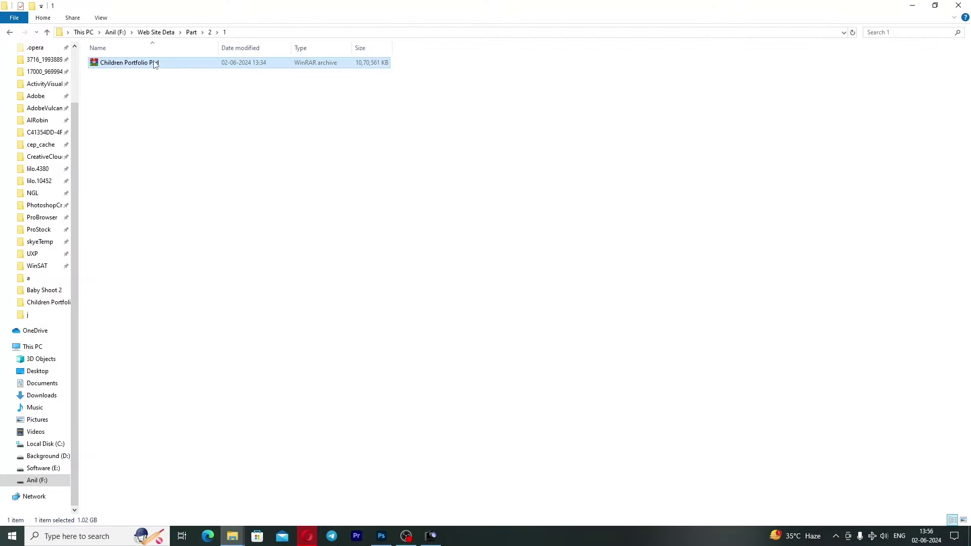
Extract the password-protected Children Portfolio Psd archive into its current folder, entering the archive password
right_click(157, 65)
click(178, 112)
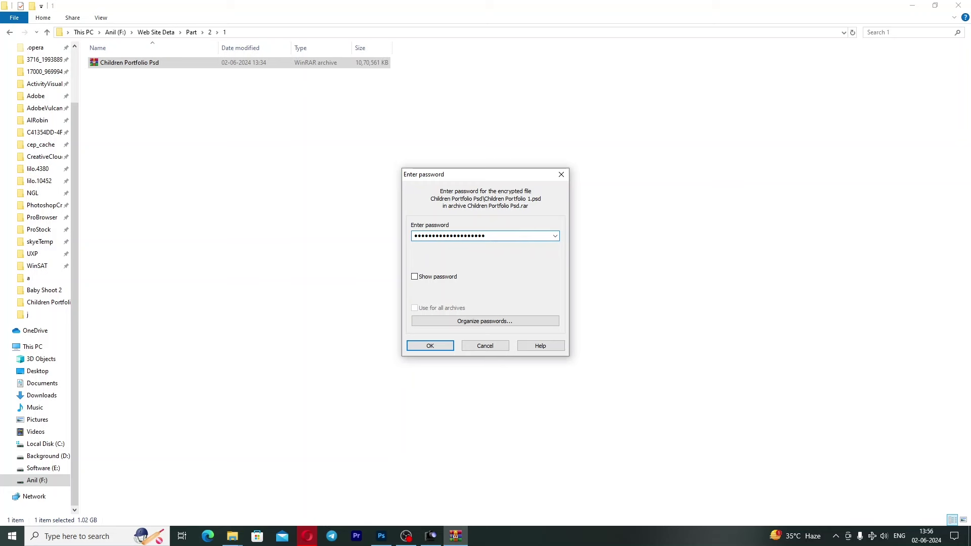
click(419, 348)
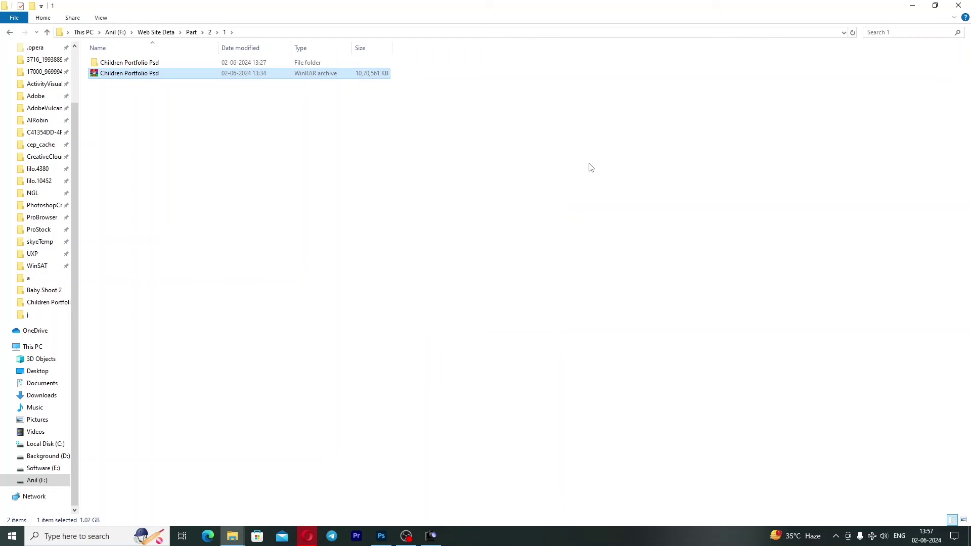
Open the extracted Children Portfolio Psd folder and view its files as extra large icons
double_click(118, 62)
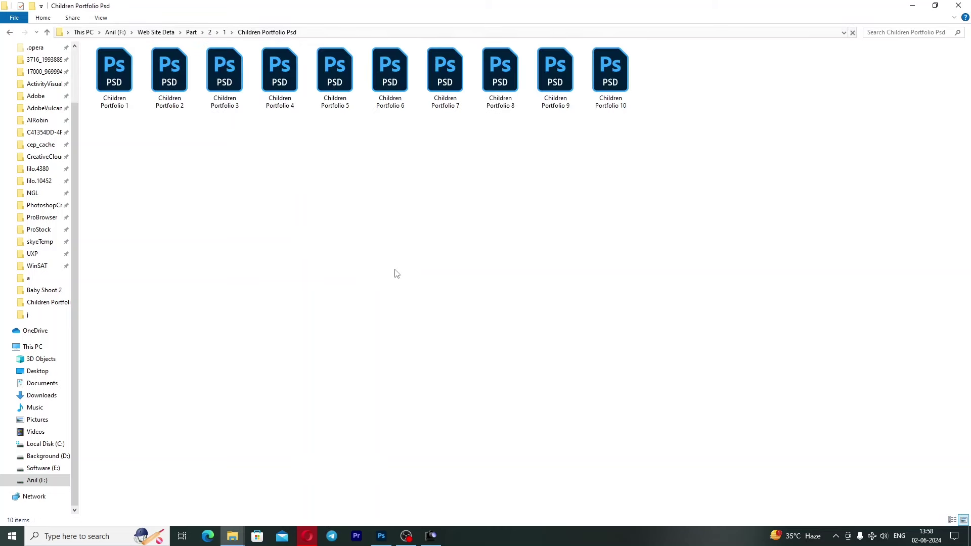
right_click(394, 269)
click(528, 277)
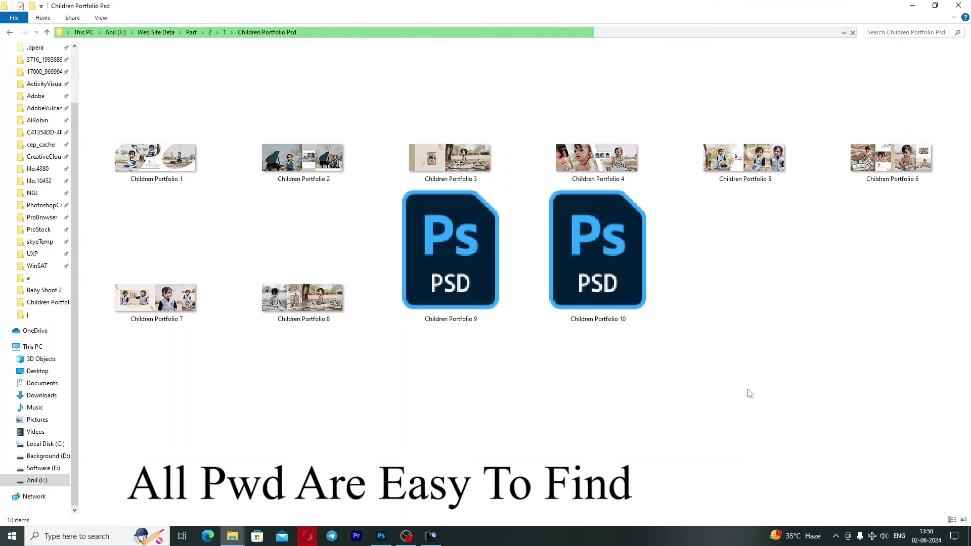
Refresh the folder so all ten PSD thumbnails load, then bring Photoshop forward
right_click(750, 301)
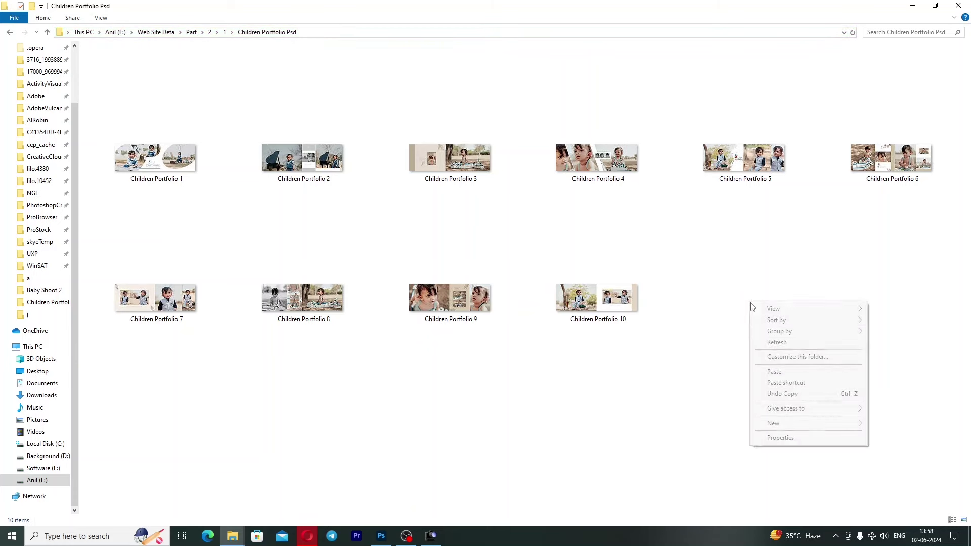
click(769, 342)
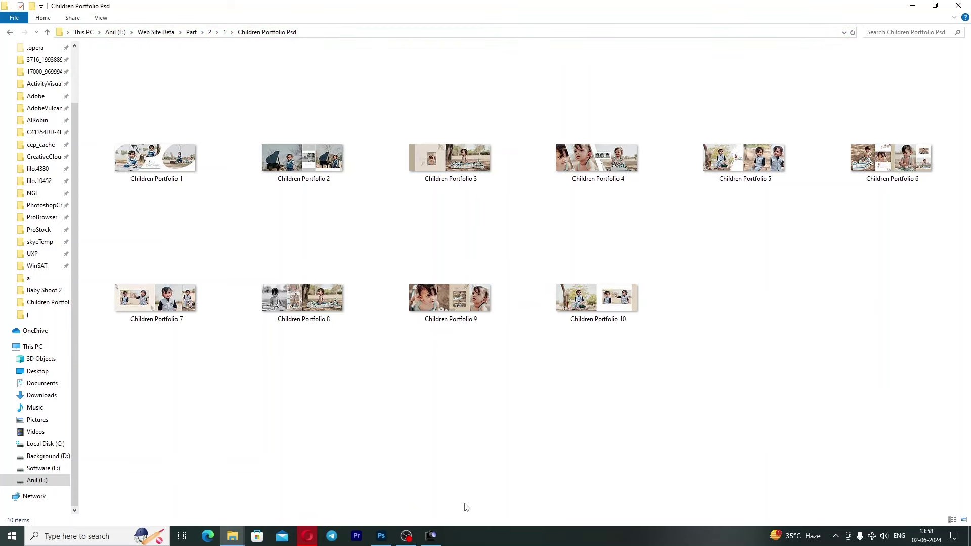
click(382, 537)
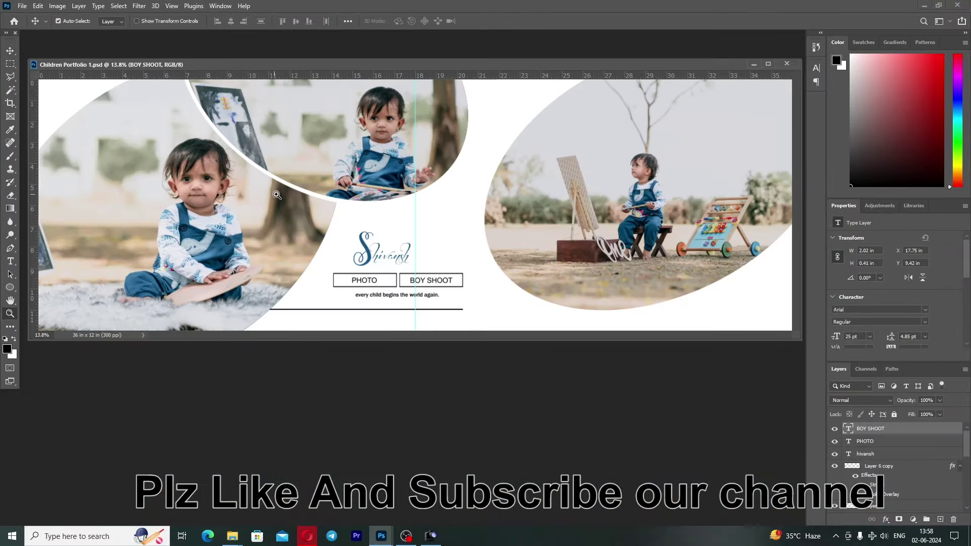
Check Children Portfolio 1.psd's Image Size: 10800 × 3600 px, 36 × 12 inches, 300 pixels/inch
right_click(277, 195)
key(Escape)
key(v)
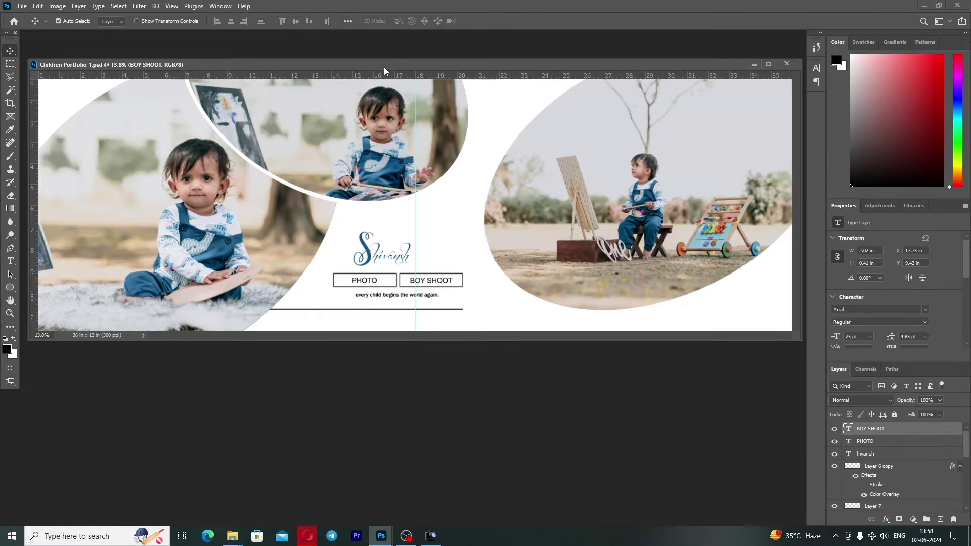
right_click(283, 66)
click(290, 80)
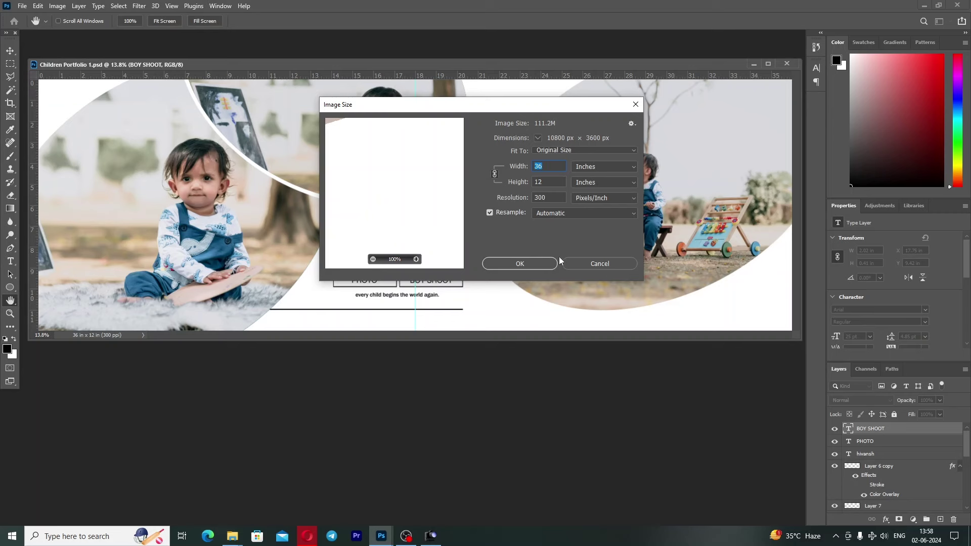
click(534, 268)
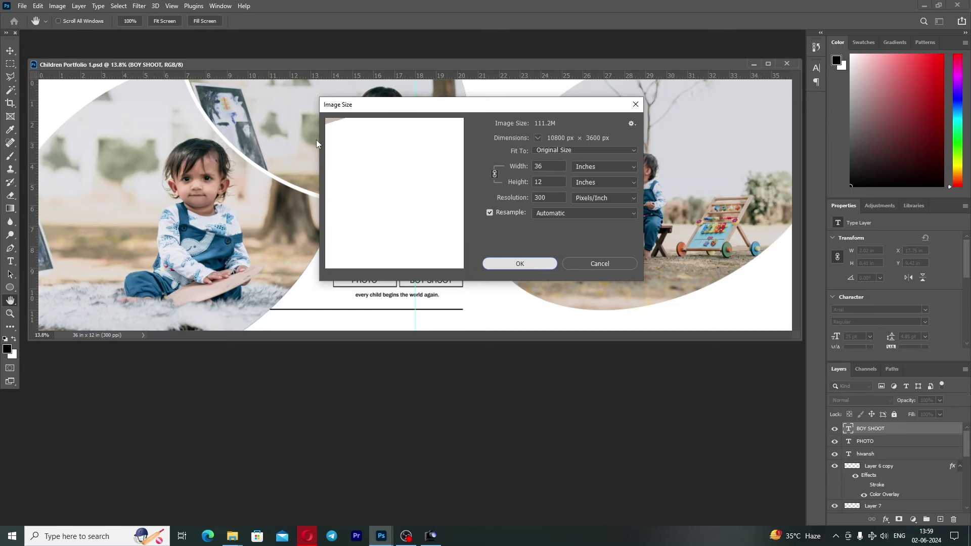
click(518, 264)
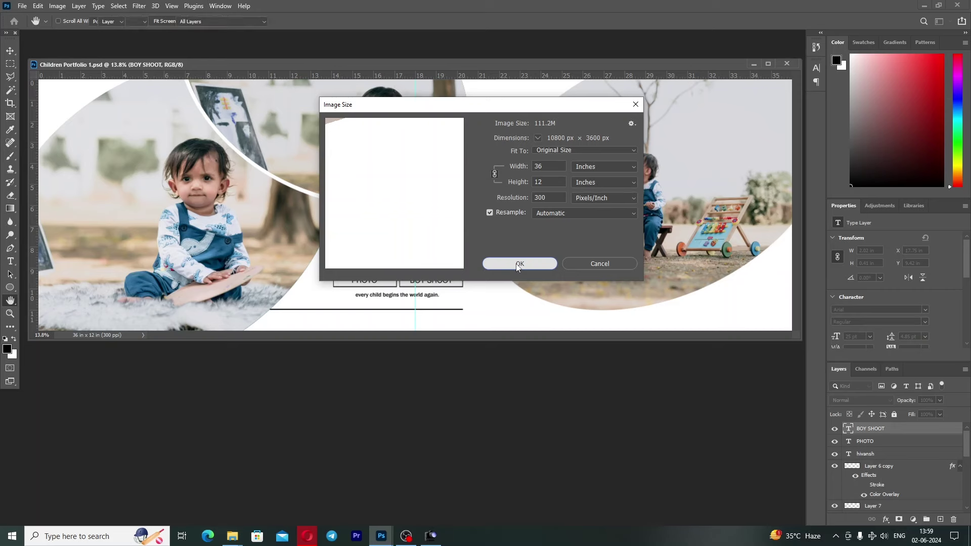
Hide and reshow Layer 4 and Layer 5 to confirm they hold replaceable photos
click(226, 232)
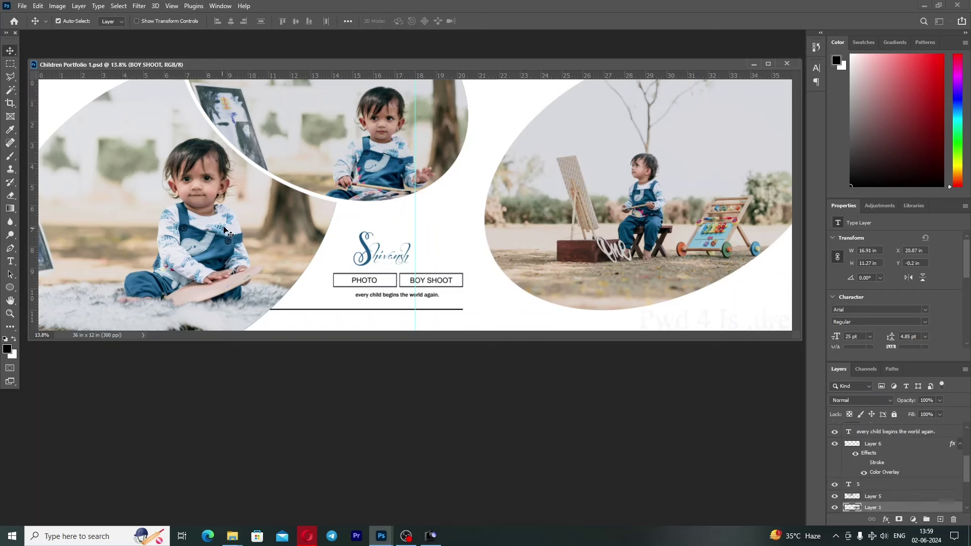
key(z)
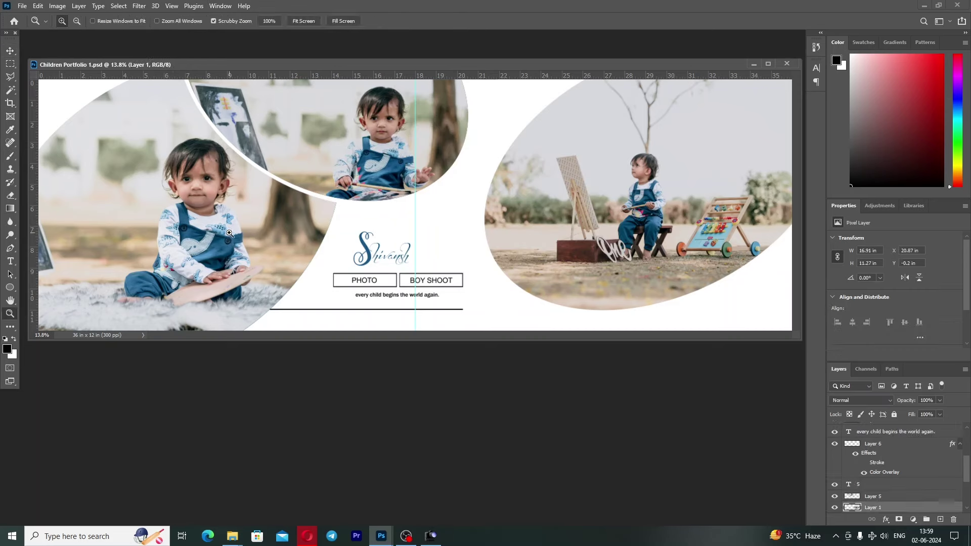
key(v)
click(231, 238)
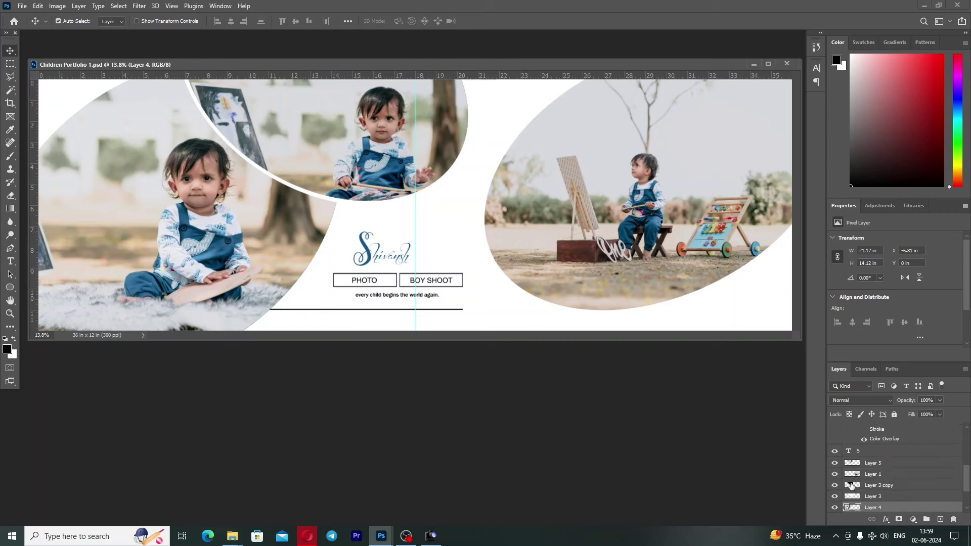
click(835, 507)
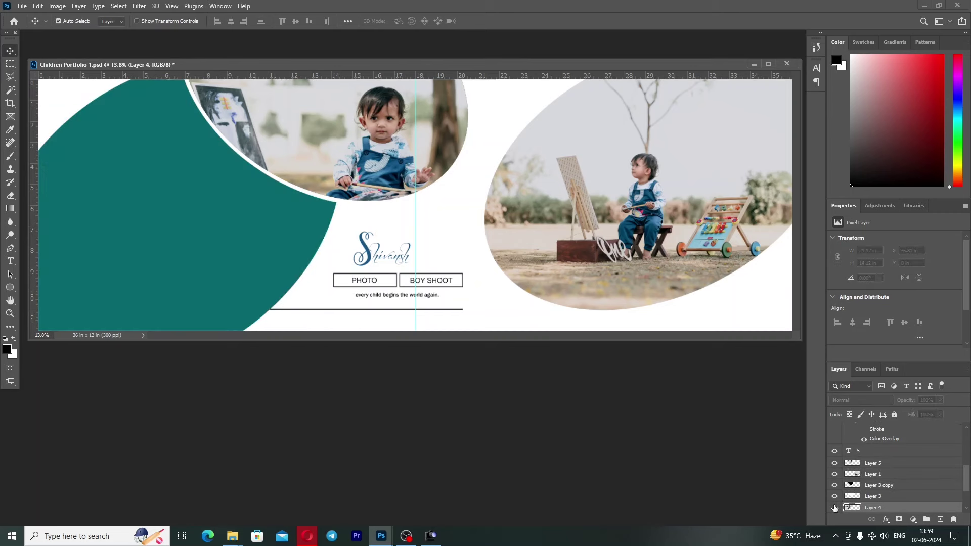
click(834, 507)
click(356, 141)
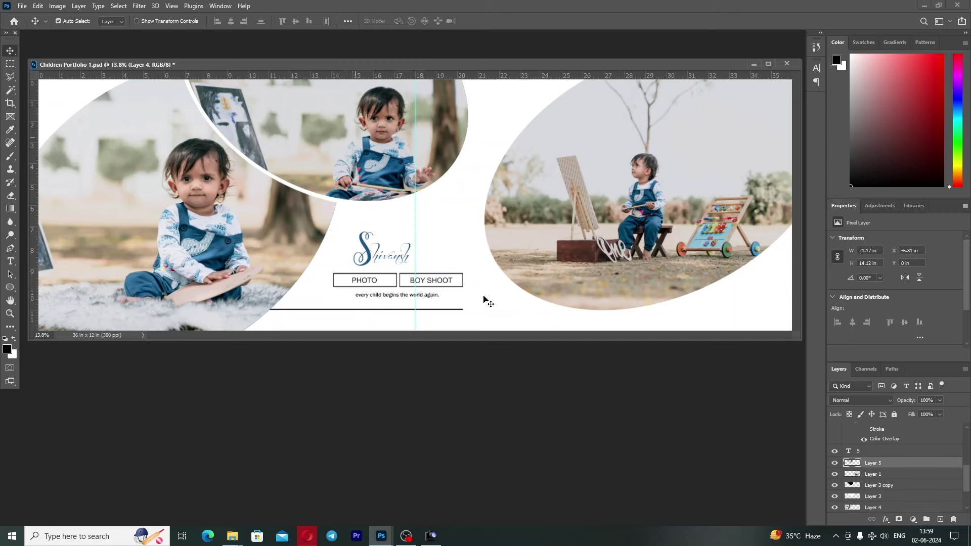
click(835, 463)
click(834, 462)
Hide and reshow Layer 1 and the S text layer, then minimize Children Portfolio 1
click(656, 258)
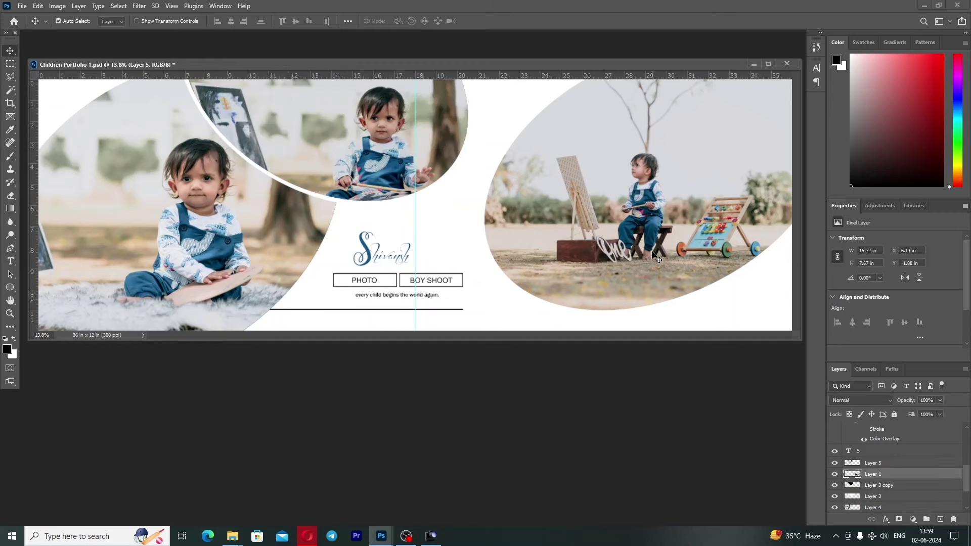
click(835, 474)
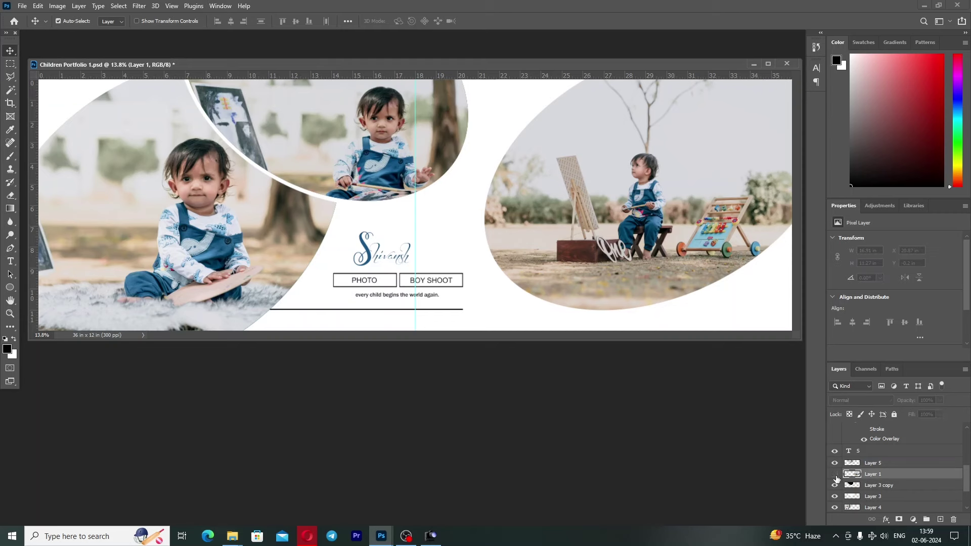
click(835, 474)
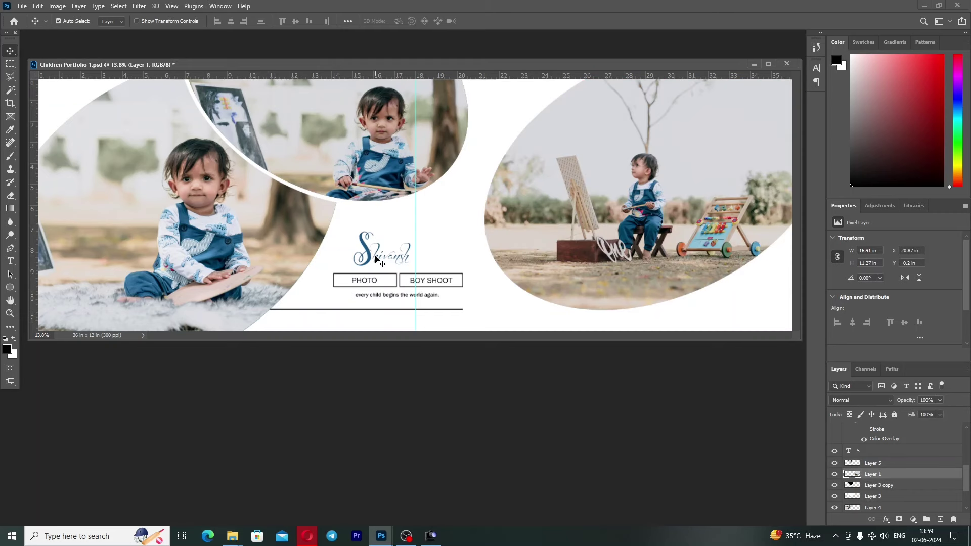
click(370, 261)
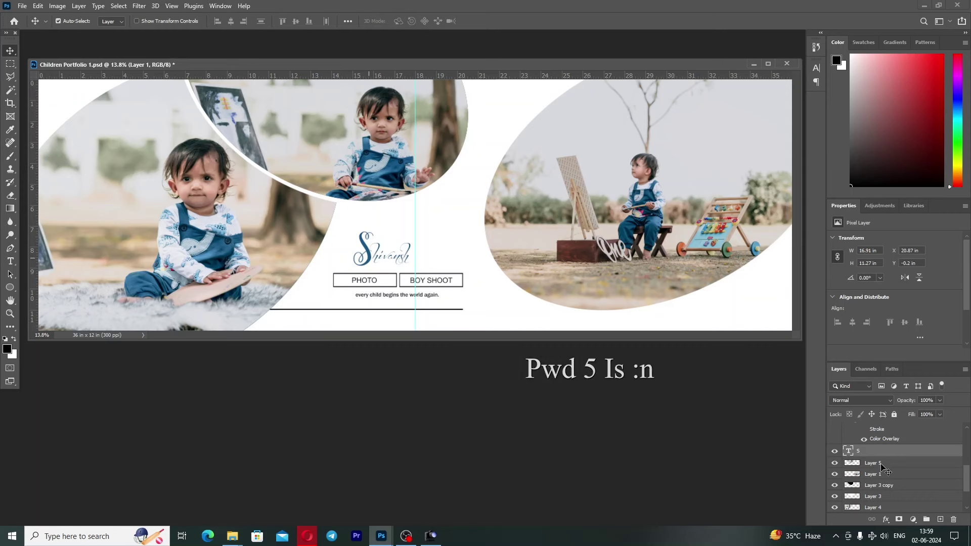
click(837, 453)
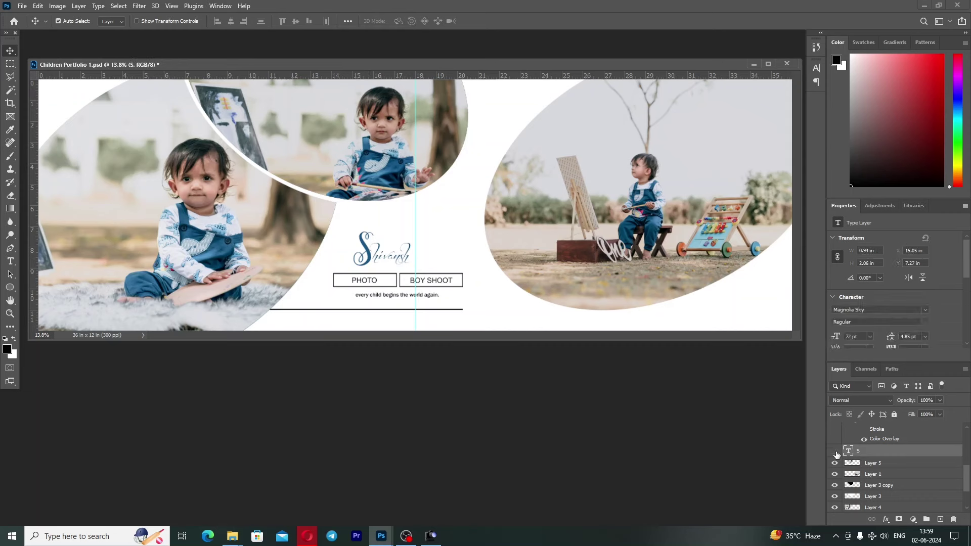
click(835, 452)
click(835, 451)
click(754, 65)
mouse_move(381, 536)
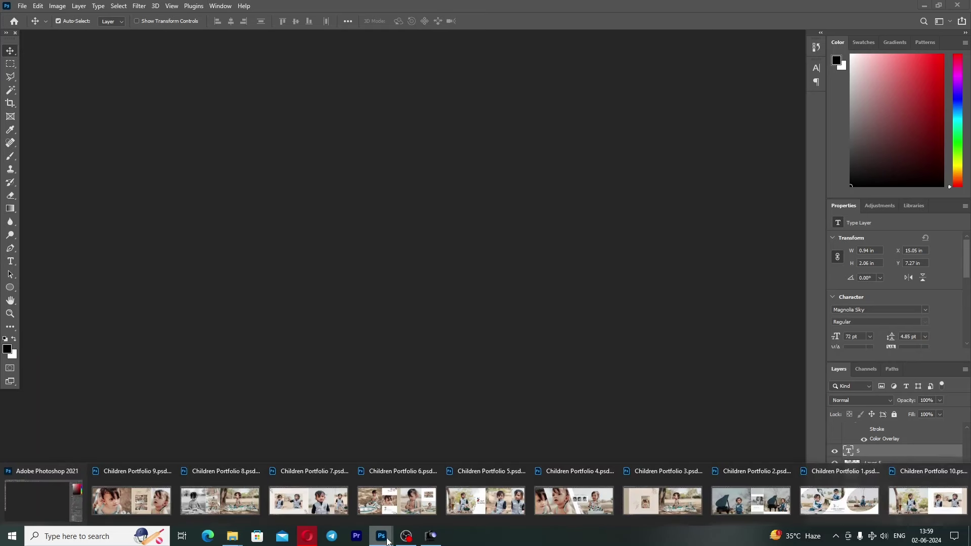
In Children Portfolio 10, hide and reshow Layer 6 and Layer 7 to check the left photos
click(940, 514)
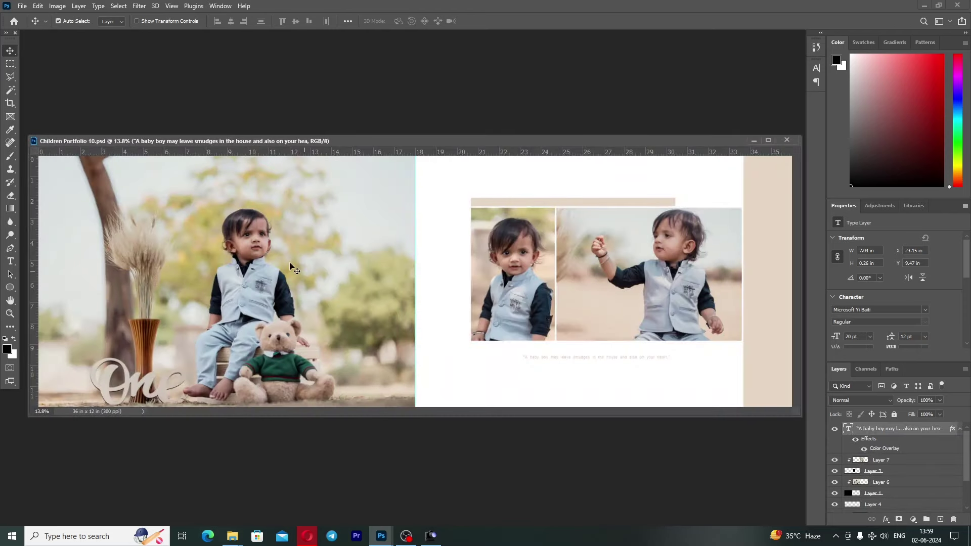
key(z)
right_click(268, 243)
click(267, 245)
key(v)
click(270, 246)
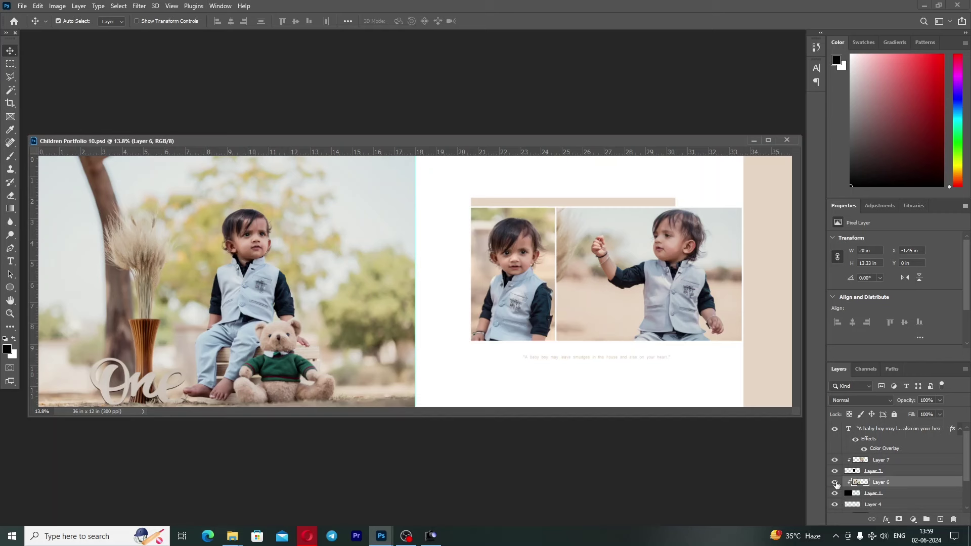
click(835, 483)
click(835, 483)
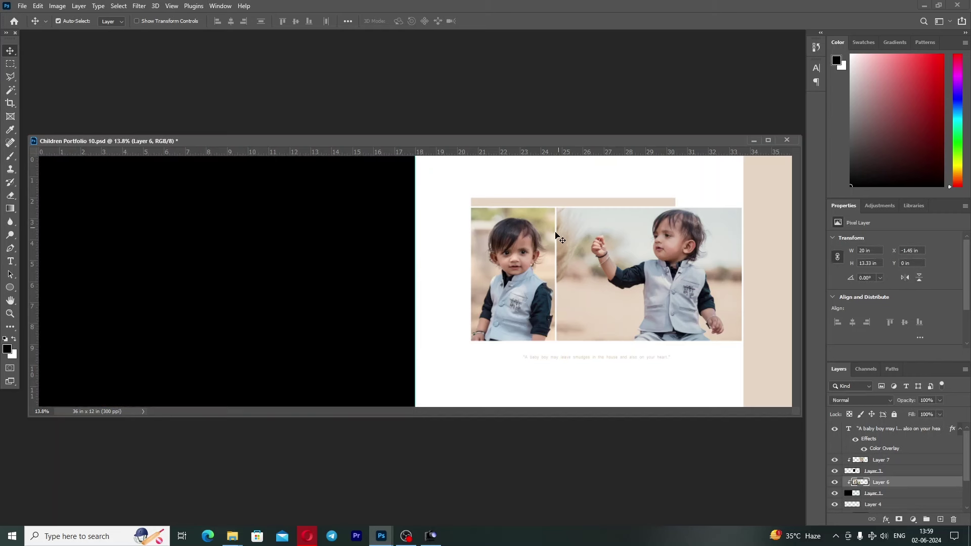
click(571, 321)
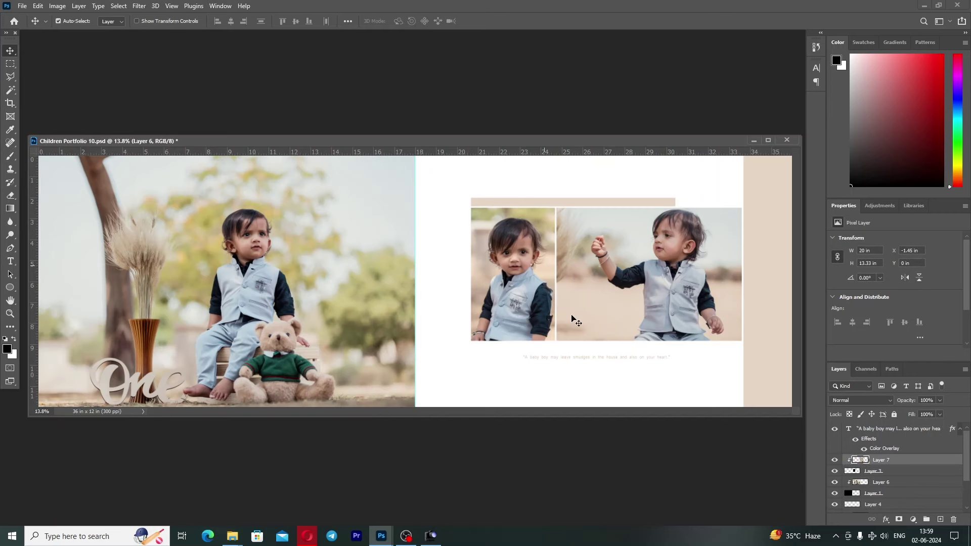
click(835, 460)
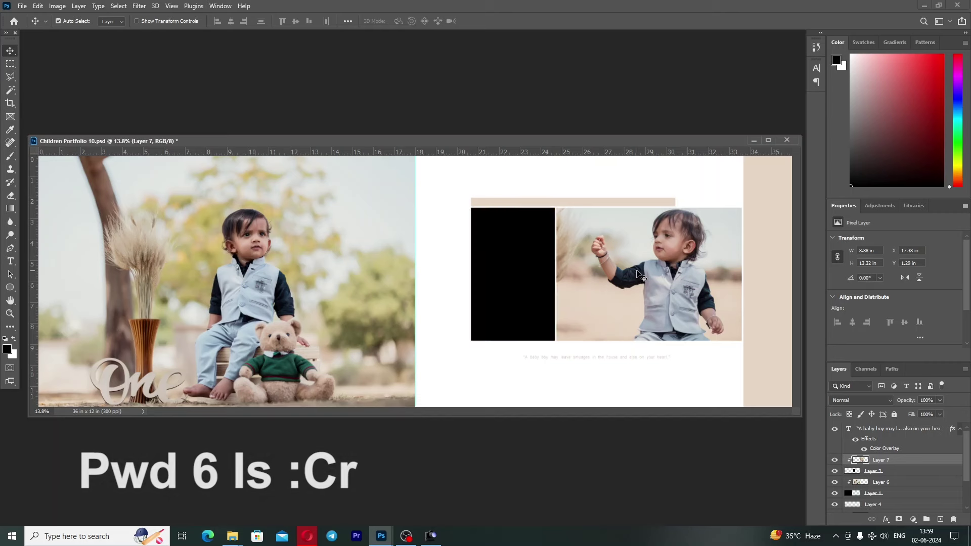
click(835, 460)
Toggle the right photo and beige right strip layers off and on, then minimize the spread
scroll(865, 477, down, 1)
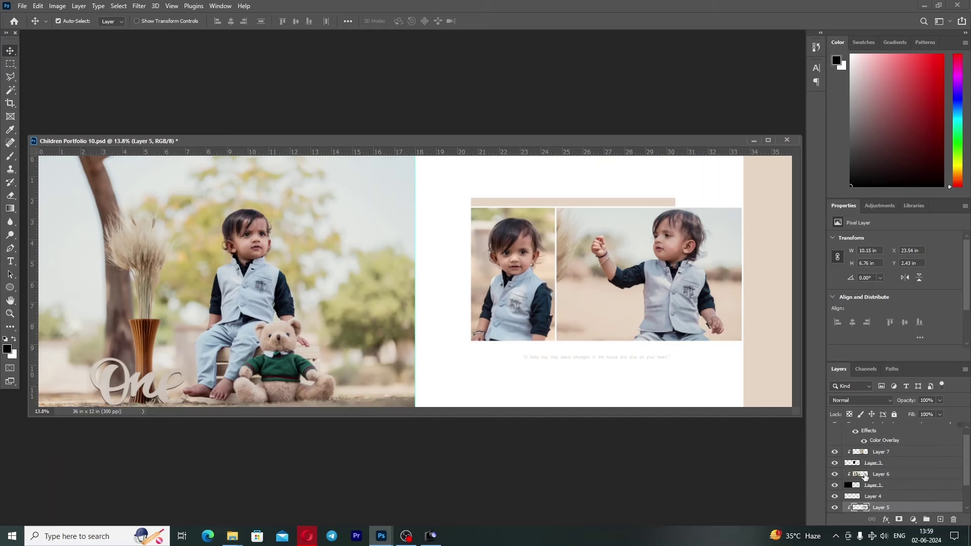
click(834, 507)
click(835, 507)
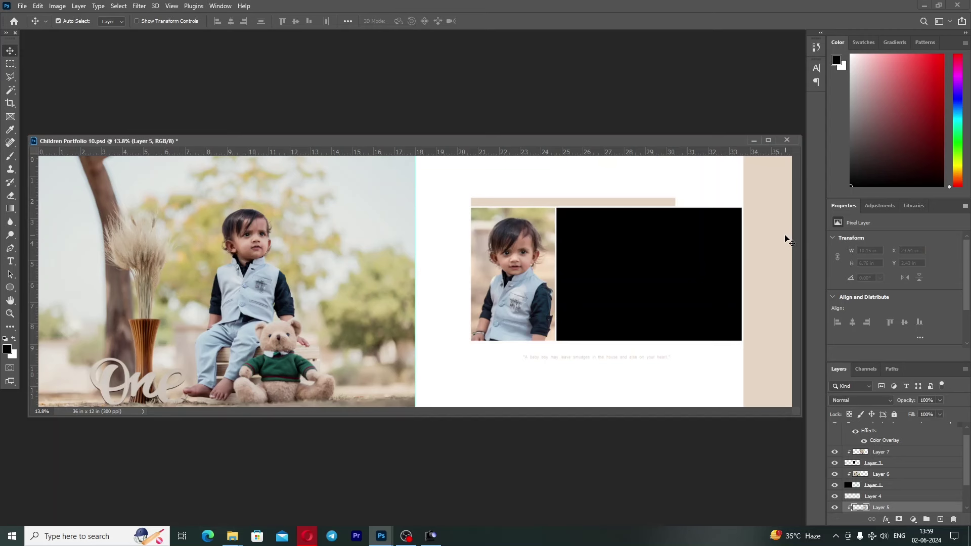
click(786, 240)
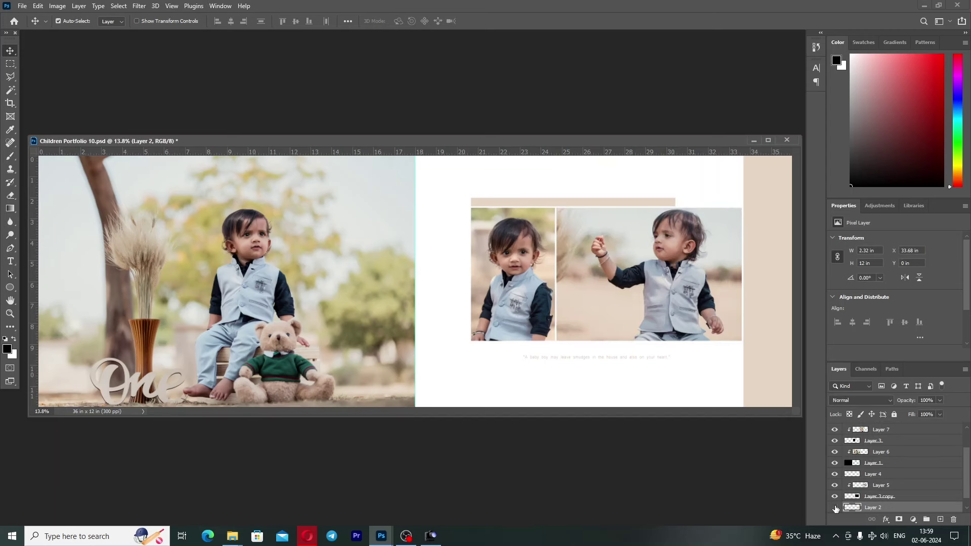
click(835, 507)
click(834, 507)
click(753, 141)
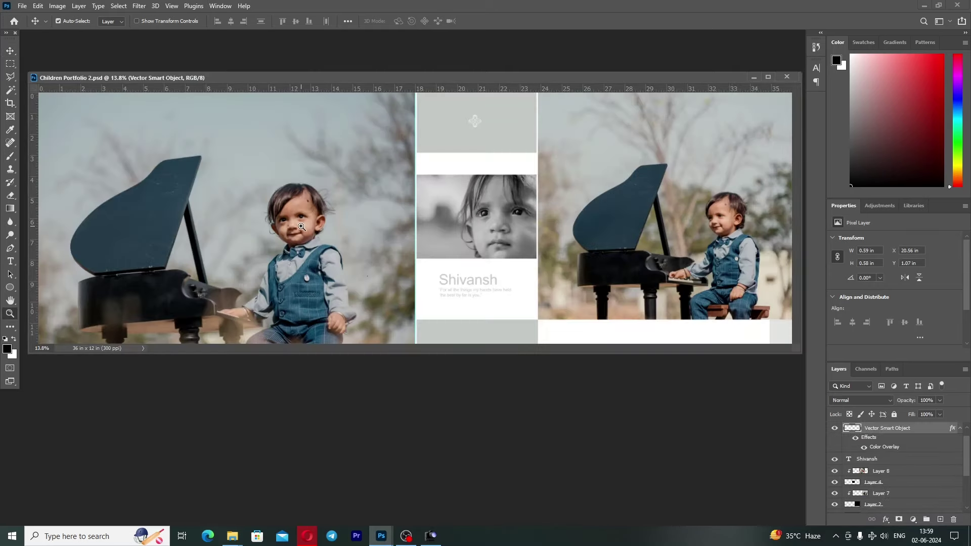
Hide and restore the left and right piano photo layers in Children Portfolio 2
key(z)
right_click(307, 235)
click(307, 236)
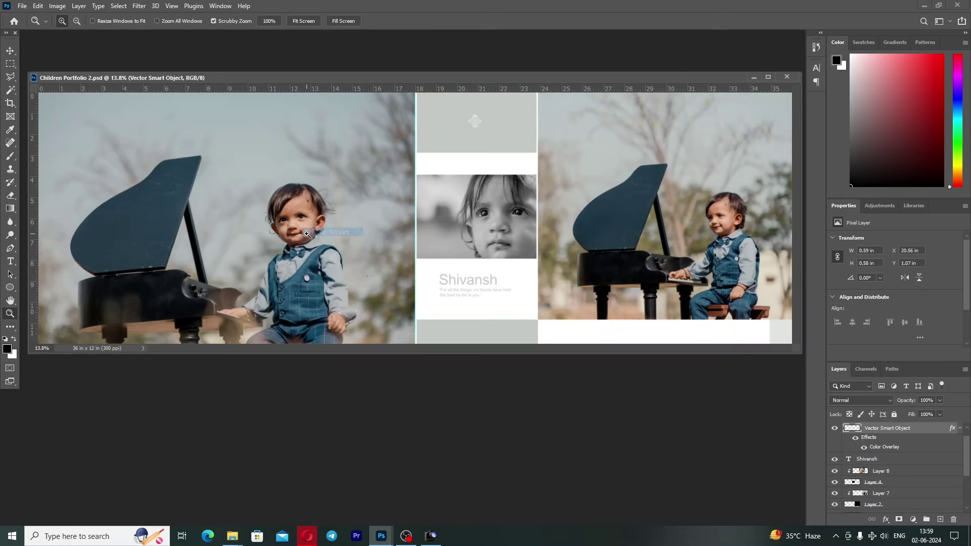
key(v)
click(309, 247)
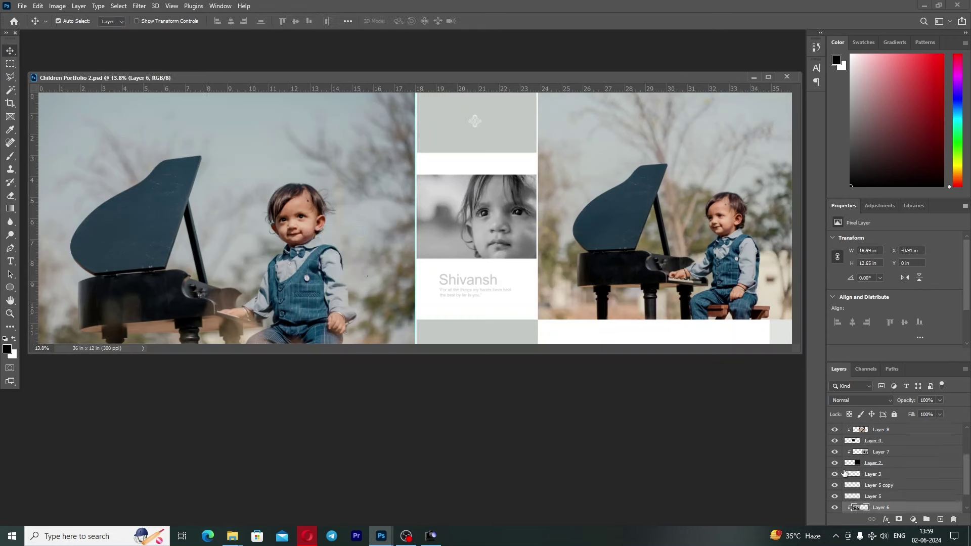
click(834, 508)
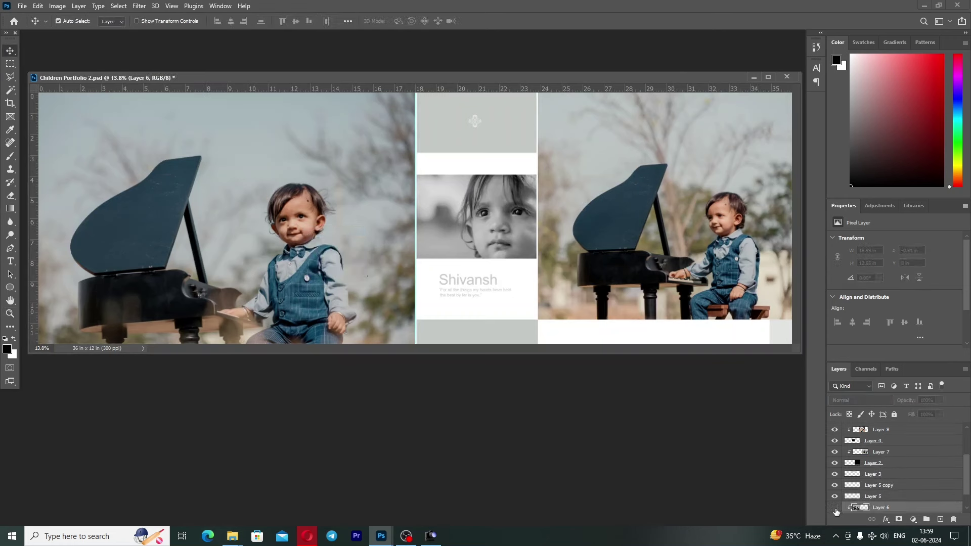
key(ctrl+z)
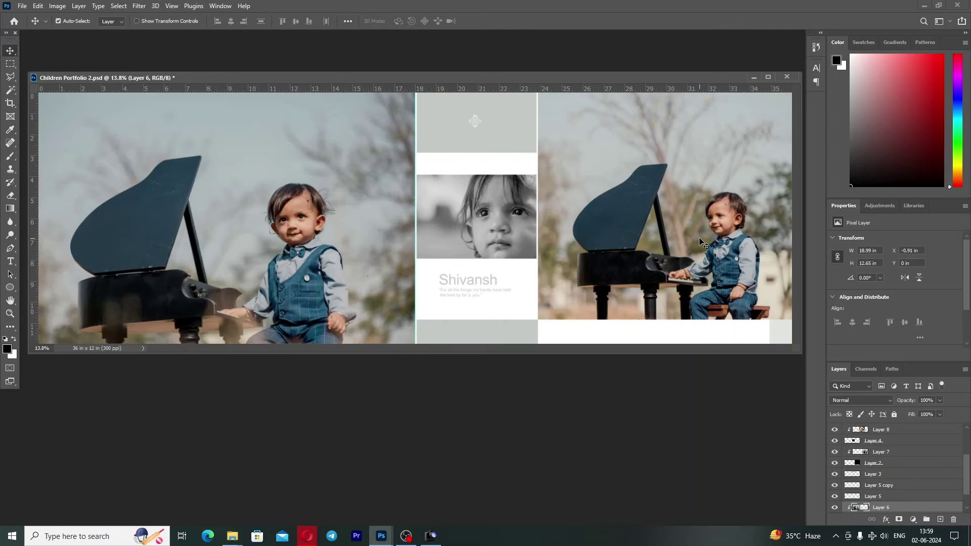
click(703, 242)
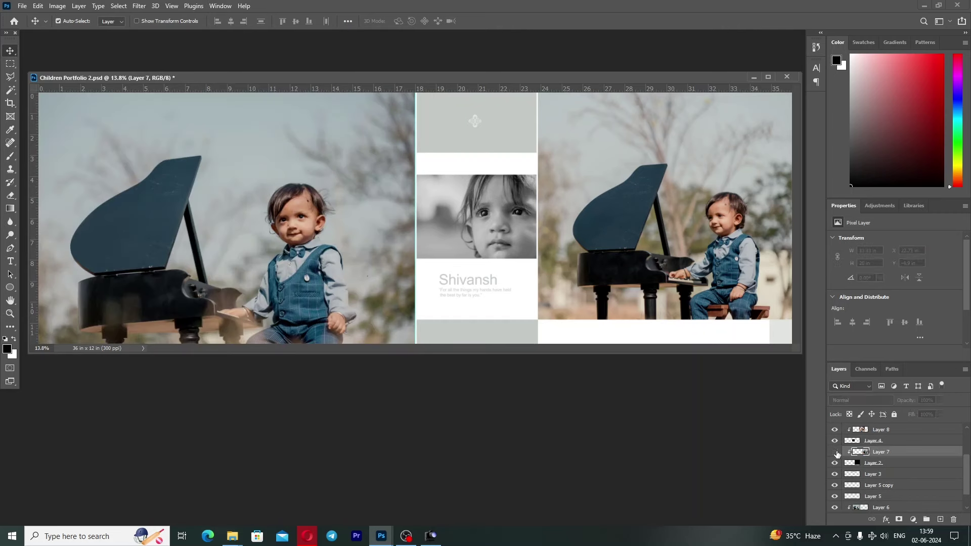
click(835, 452)
key(ctrl+z)
Toggle the middle portrait, grey Layer 3 and Shivansh title, then minimize the spread
click(527, 209)
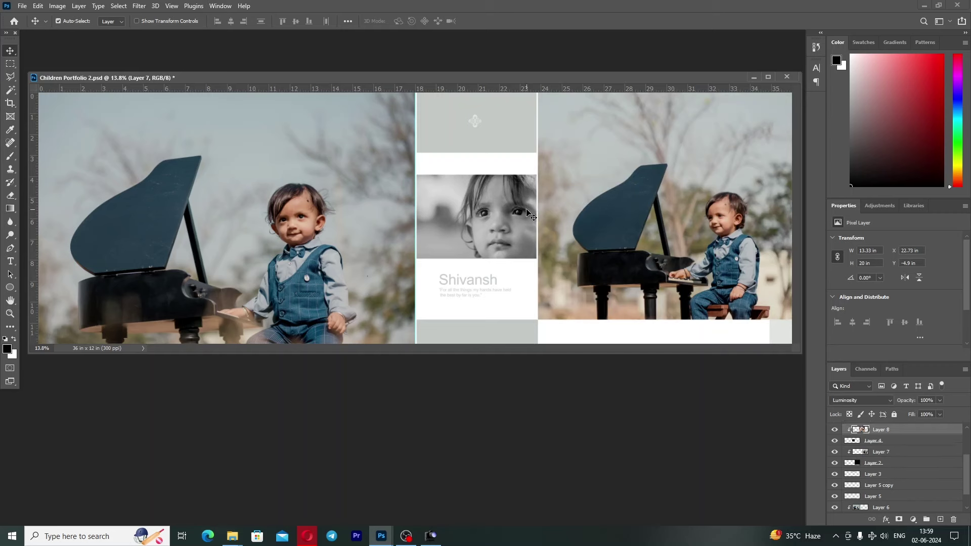
click(835, 429)
key(ctrl+z)
click(475, 122)
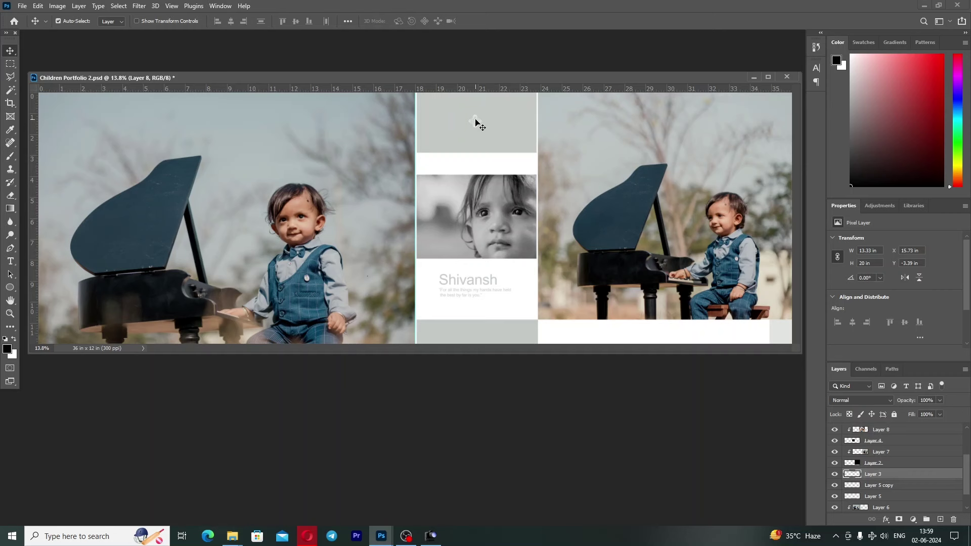
click(835, 476)
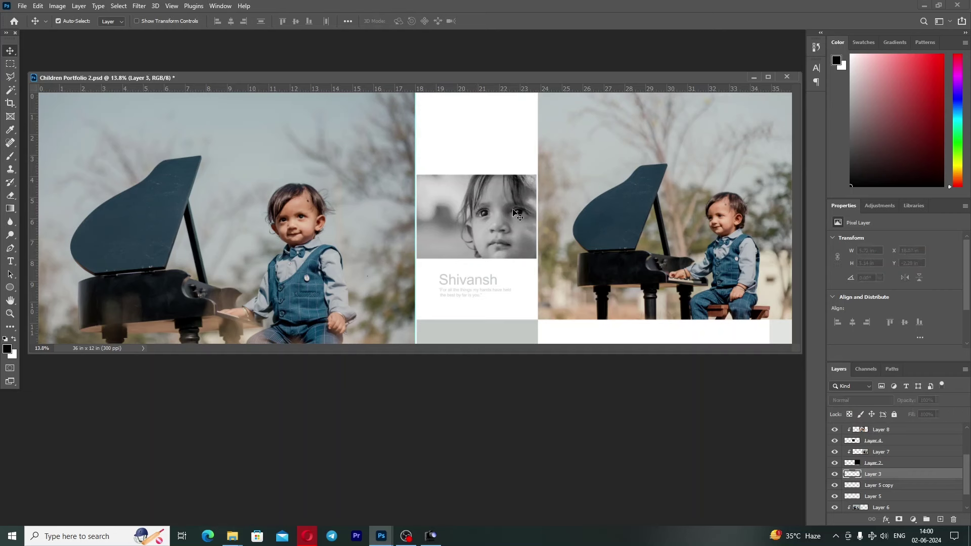
key(ctrl+z)
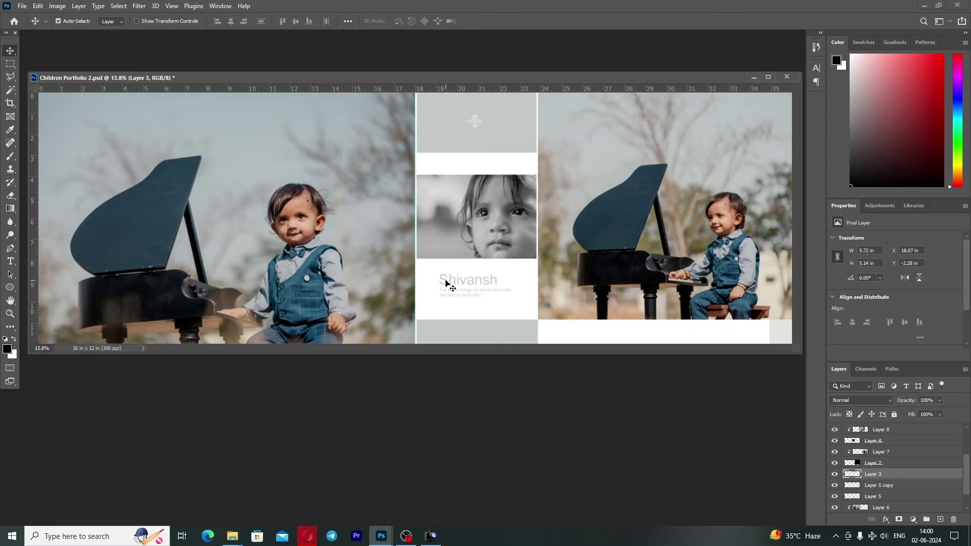
click(447, 284)
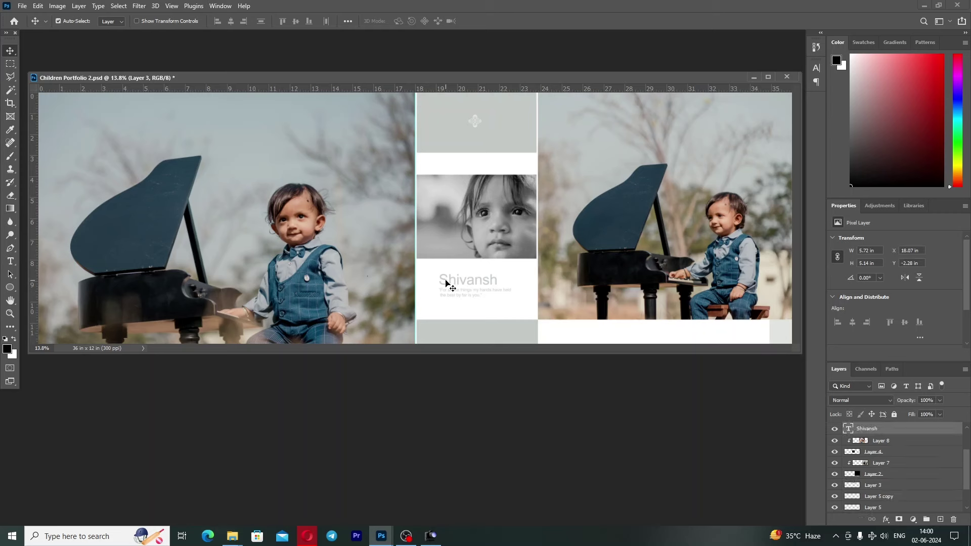
click(835, 429)
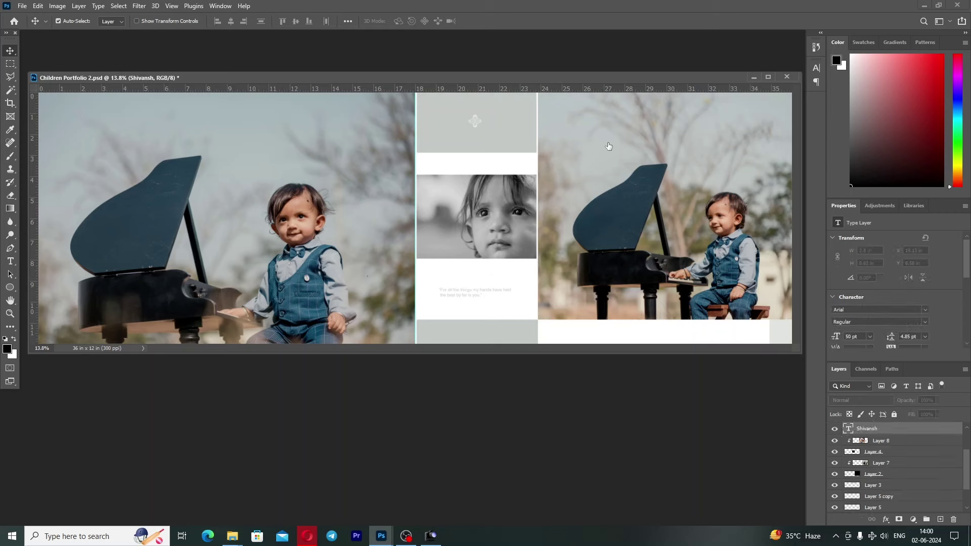
click(755, 77)
mouse_move(381, 536)
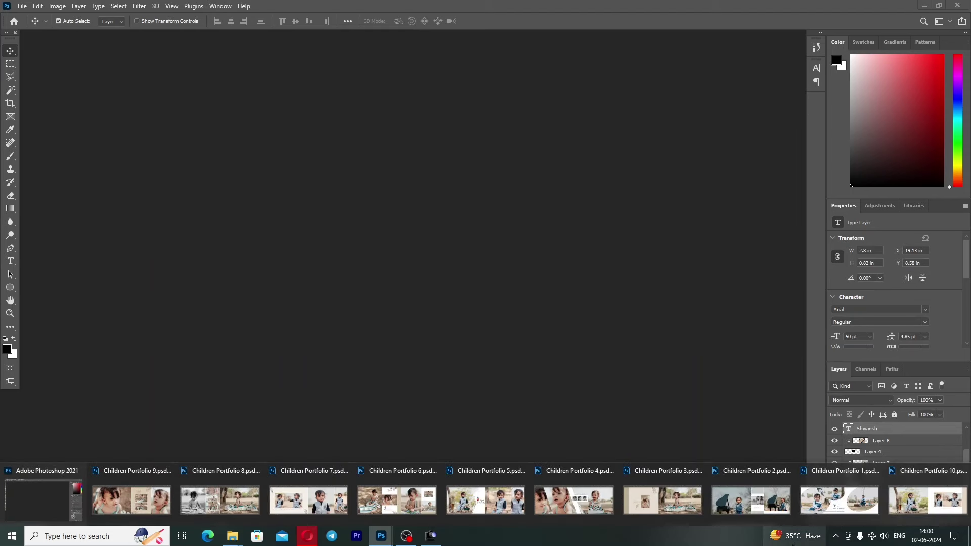
Fit Children Portfolio 3 on screen and check Layer 3 and the clipped Layer 8 photo
click(673, 508)
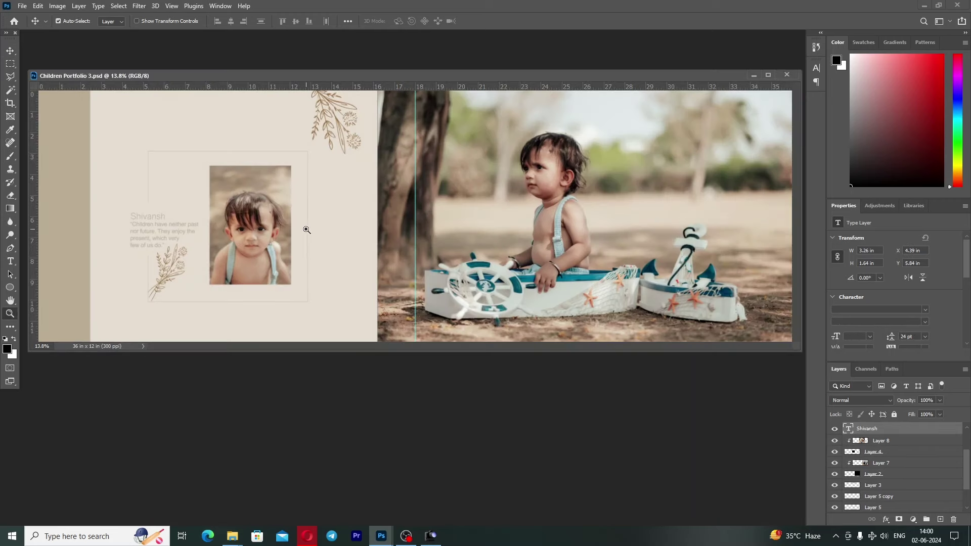
key(z)
right_click(313, 234)
click(315, 235)
key(v)
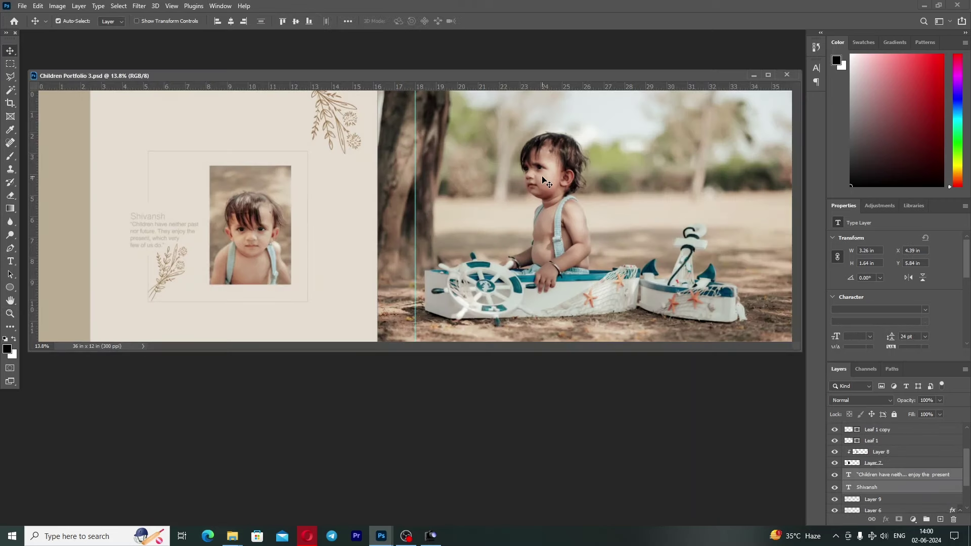
click(538, 182)
click(834, 428)
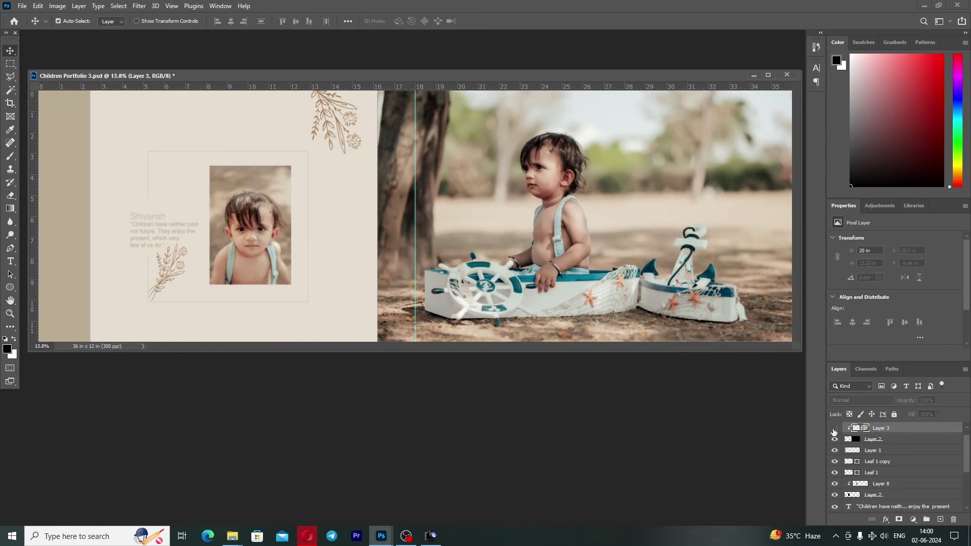
click(337, 122)
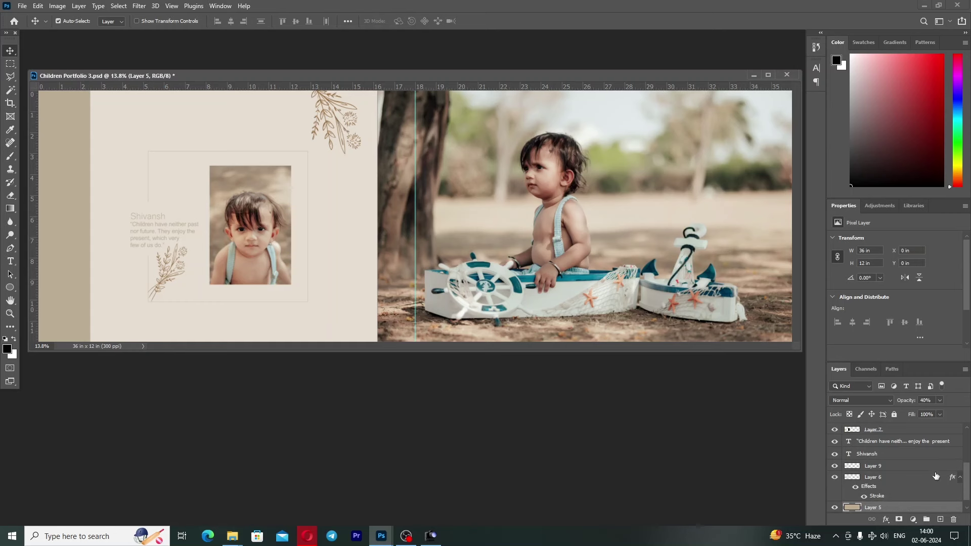
click(880, 429)
key(ctrl+v)
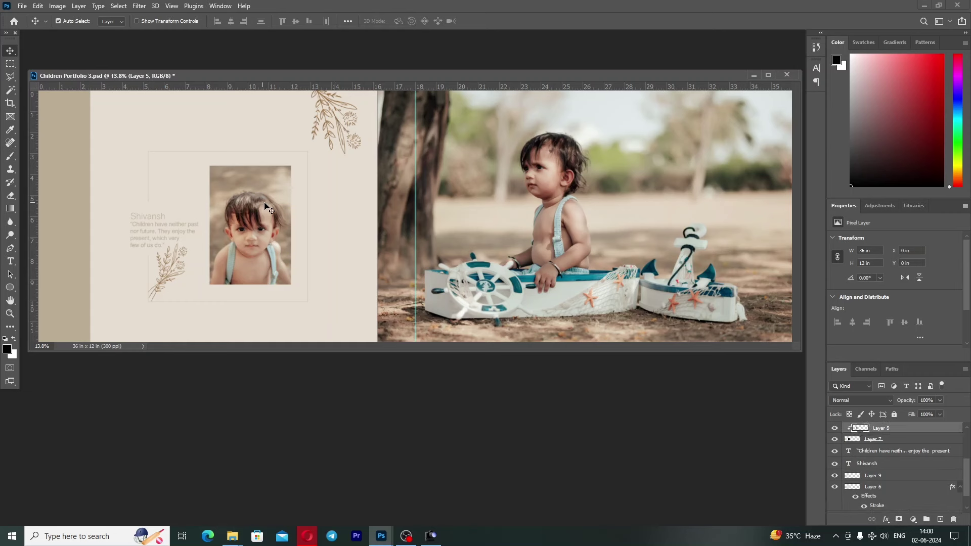
click(835, 429)
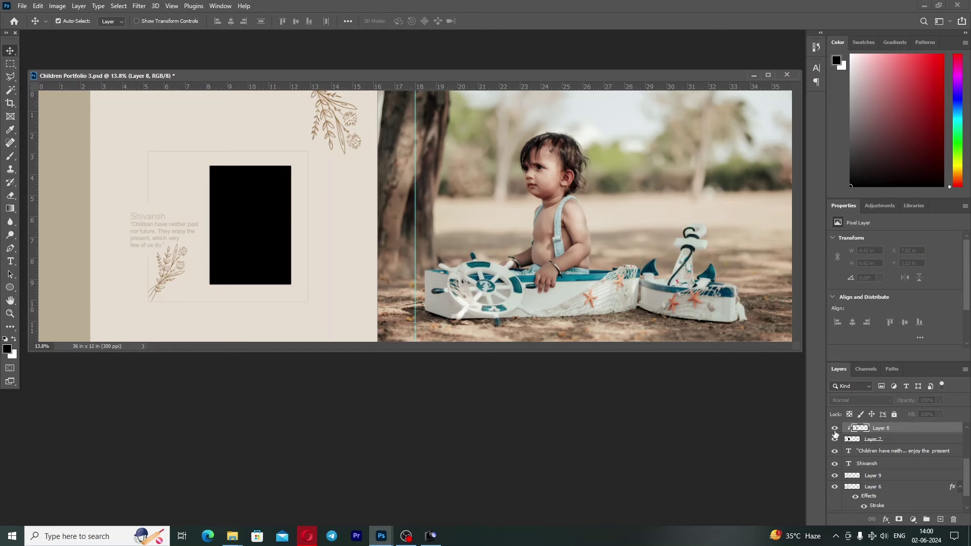
Hide and reshow the Shivansh title, quote text and tan left strip, then minimize the spread
click(136, 217)
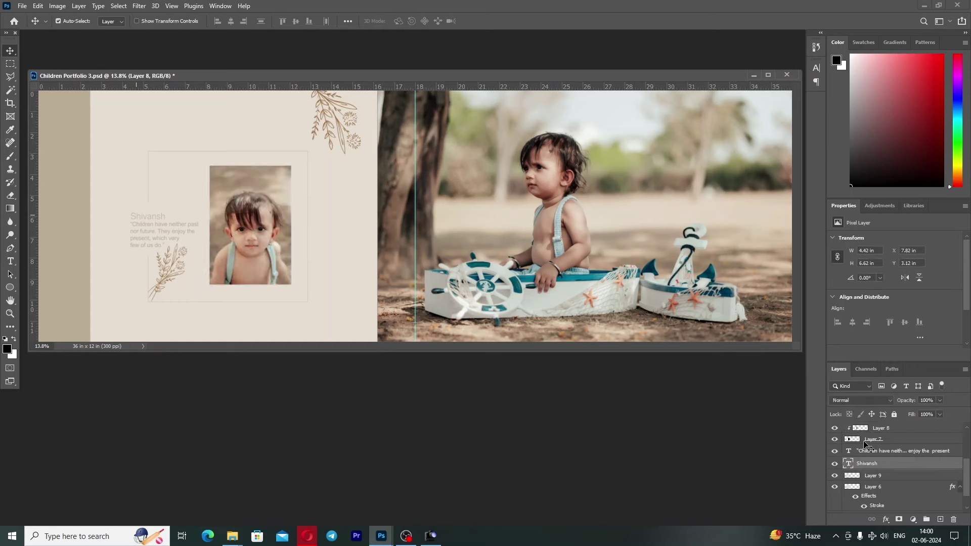
click(835, 463)
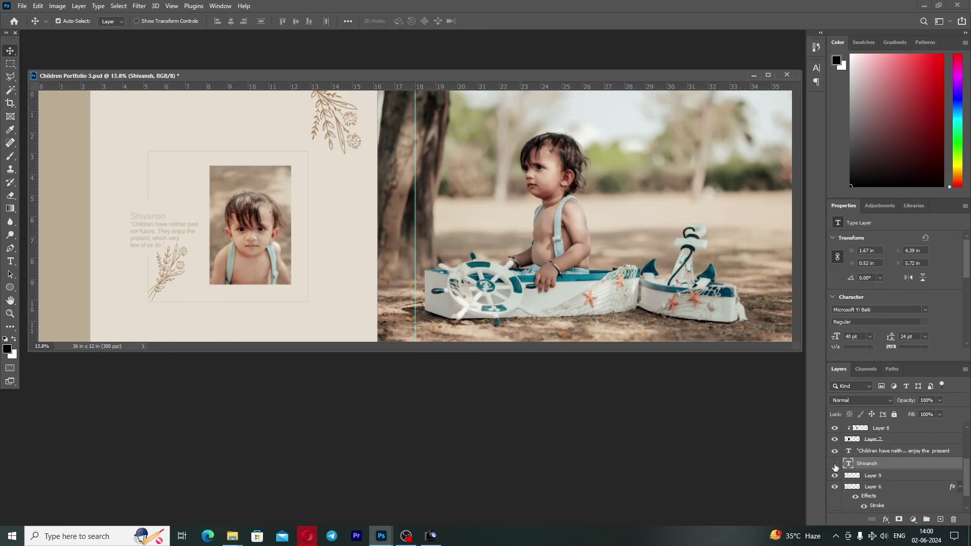
click(835, 463)
click(834, 452)
click(835, 452)
click(47, 195)
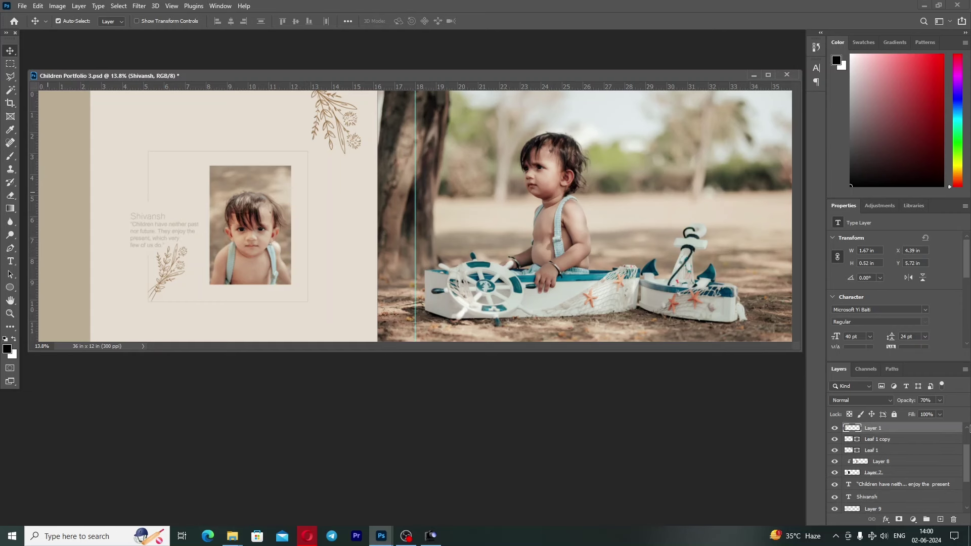
click(835, 428)
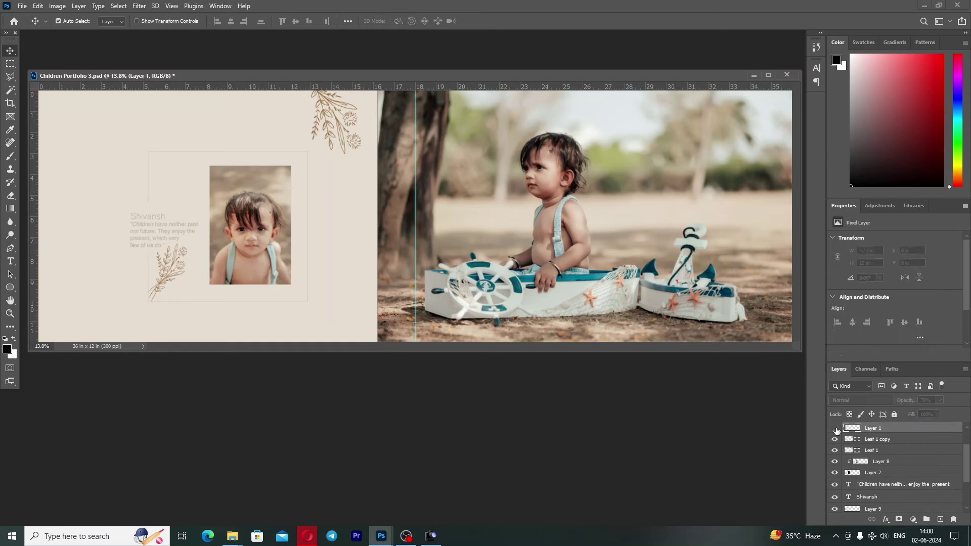
click(835, 428)
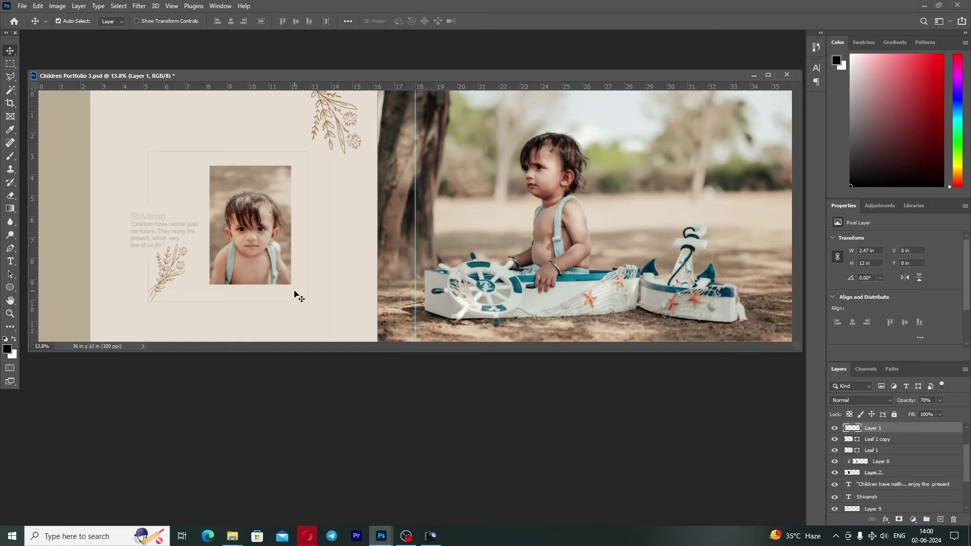
click(754, 75)
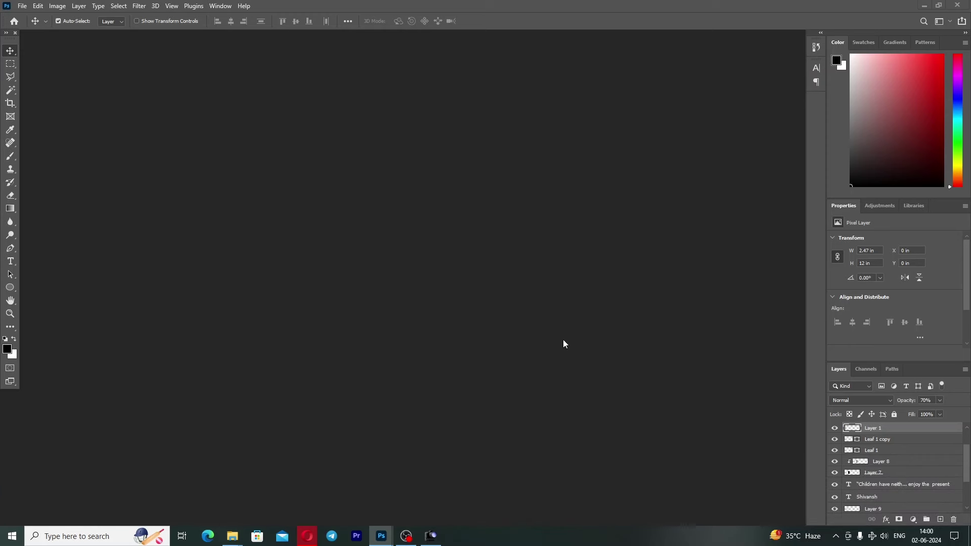
In Children Portfolio 4, hide and reshow the left, middle and right photos (Layers 10, 11, 4)
key(ctrl+Tab)
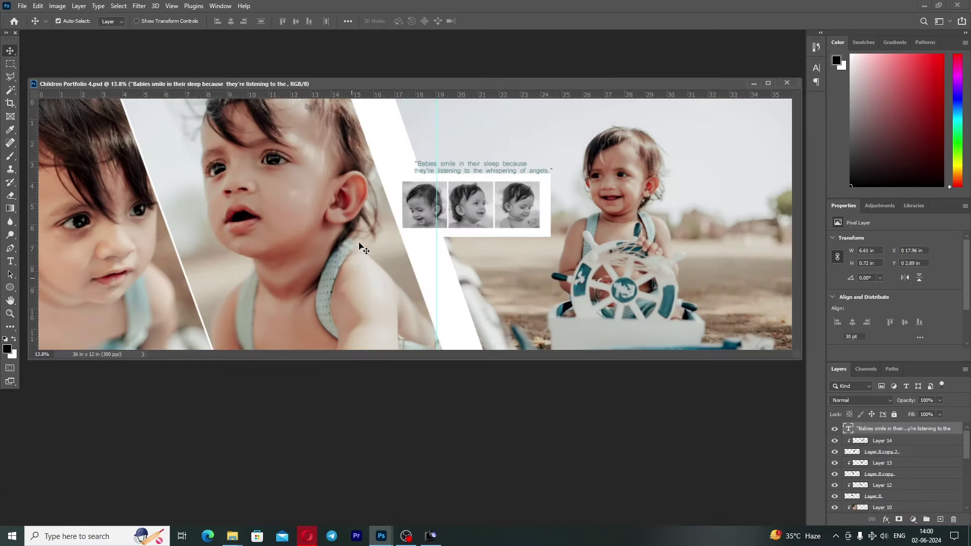
right_click(338, 237)
key(Escape)
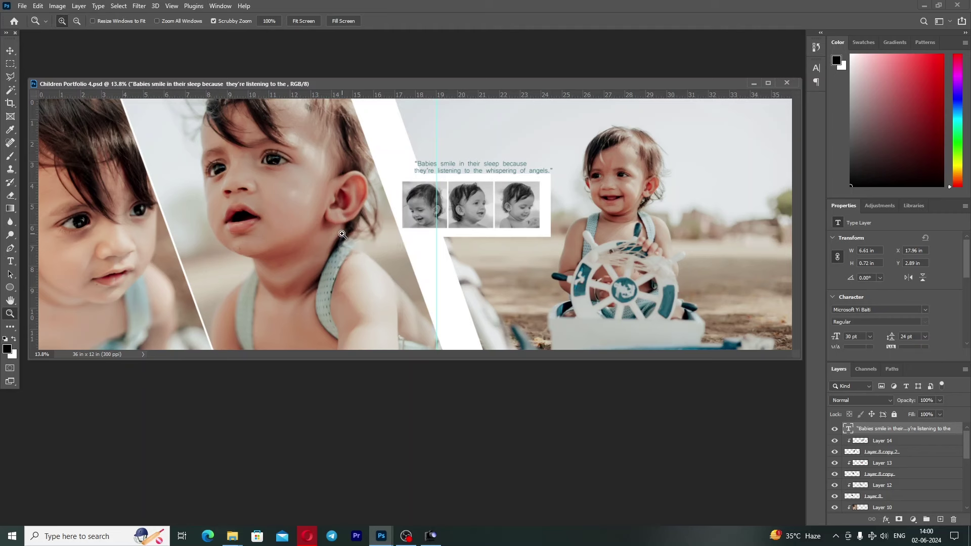
click(883, 507)
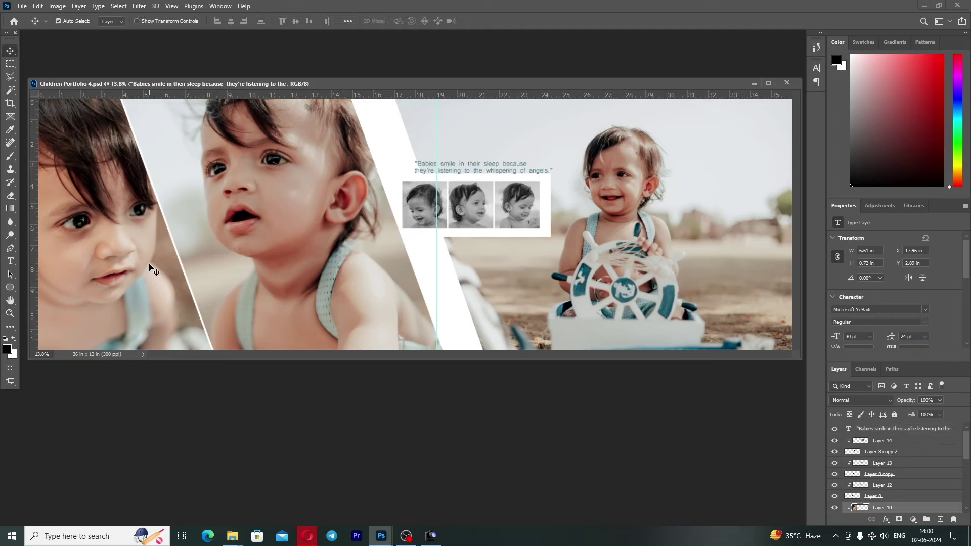
click(835, 508)
click(835, 508)
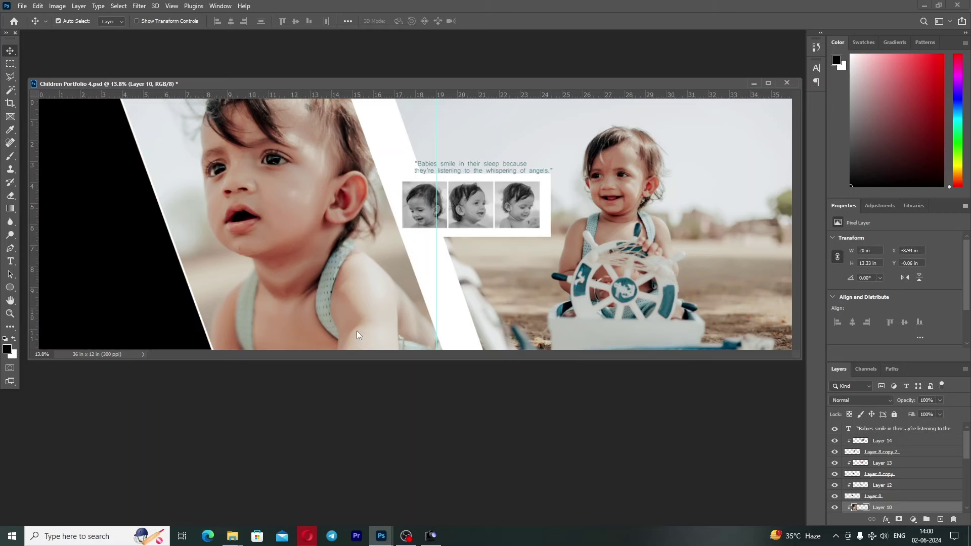
click(834, 509)
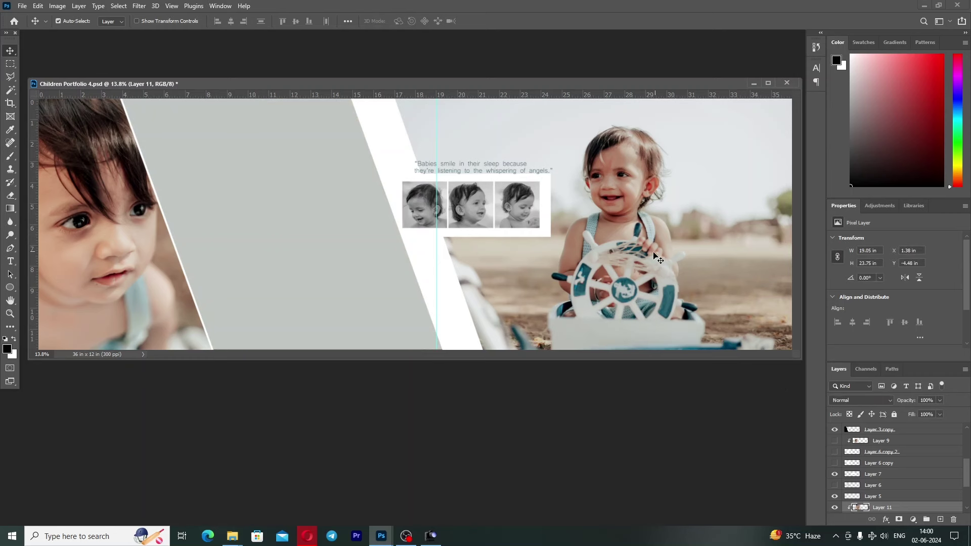
click(834, 507)
click(835, 508)
click(835, 508)
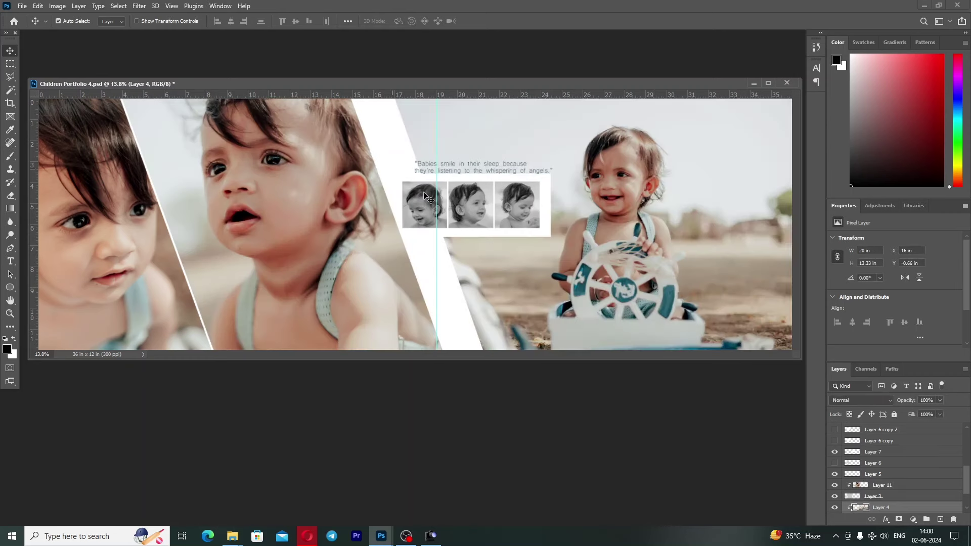
Check small-strip photo Layers 12, 13 and 14 and the quote text, then minimize the spread
click(440, 212)
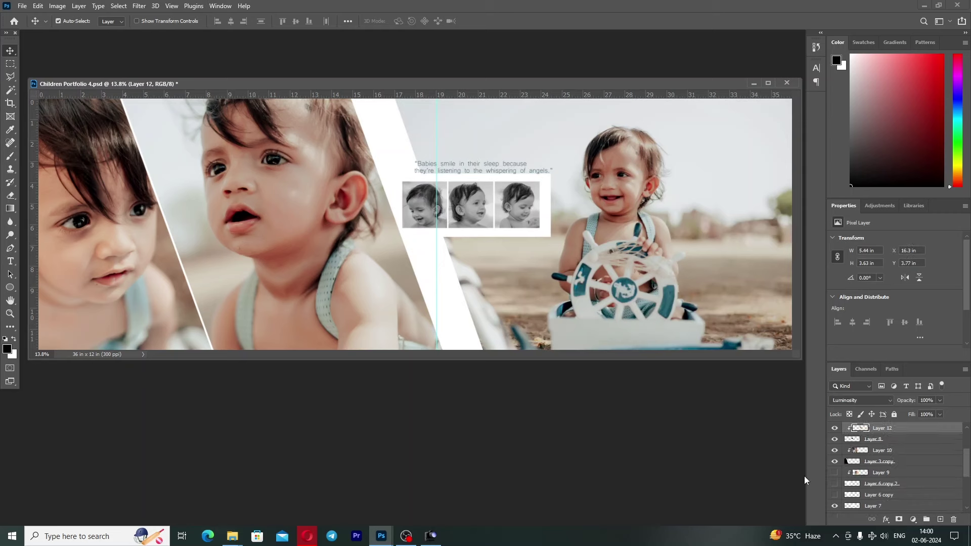
click(834, 428)
click(834, 428)
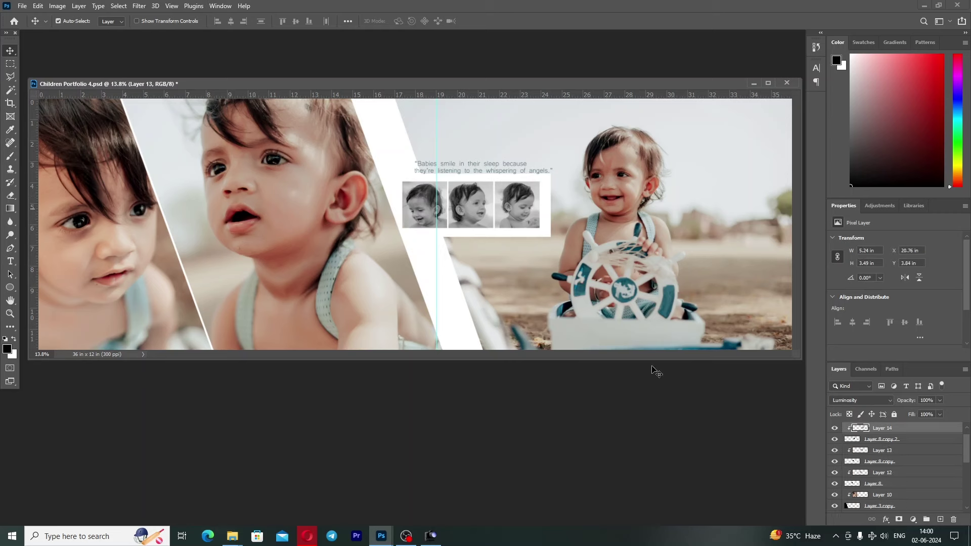
click(834, 428)
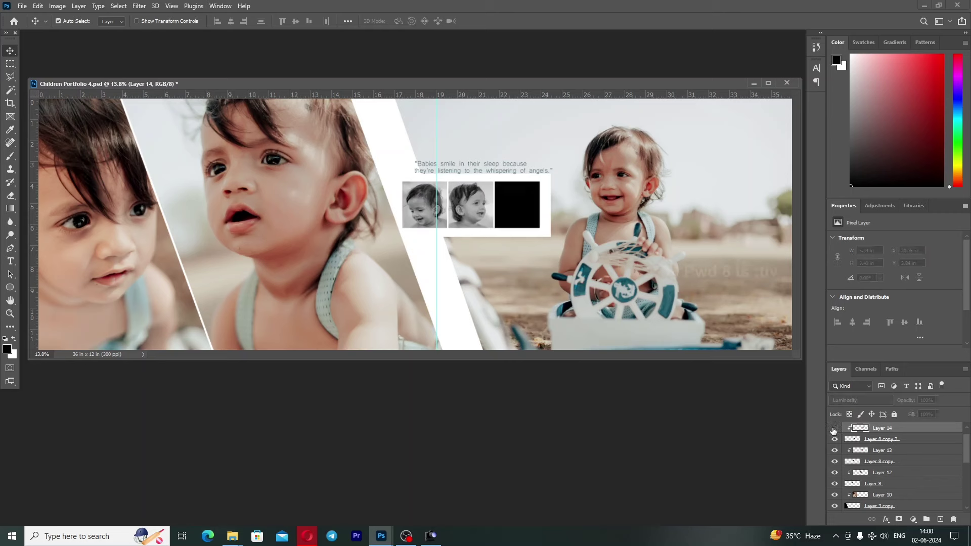
click(489, 169)
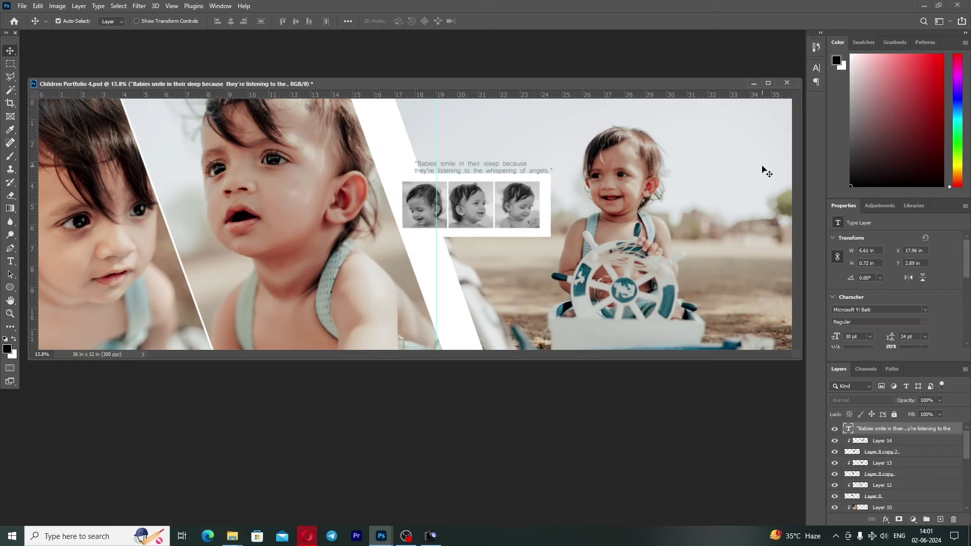
click(755, 84)
mouse_move(381, 536)
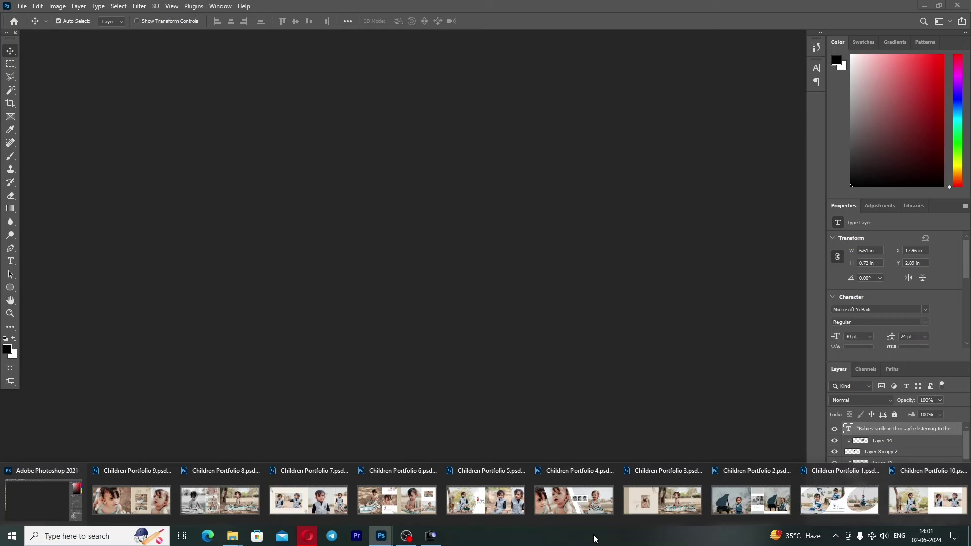
In Children Portfolio 5, check the left photo Layer 2 and the Mickey image layer
click(548, 511)
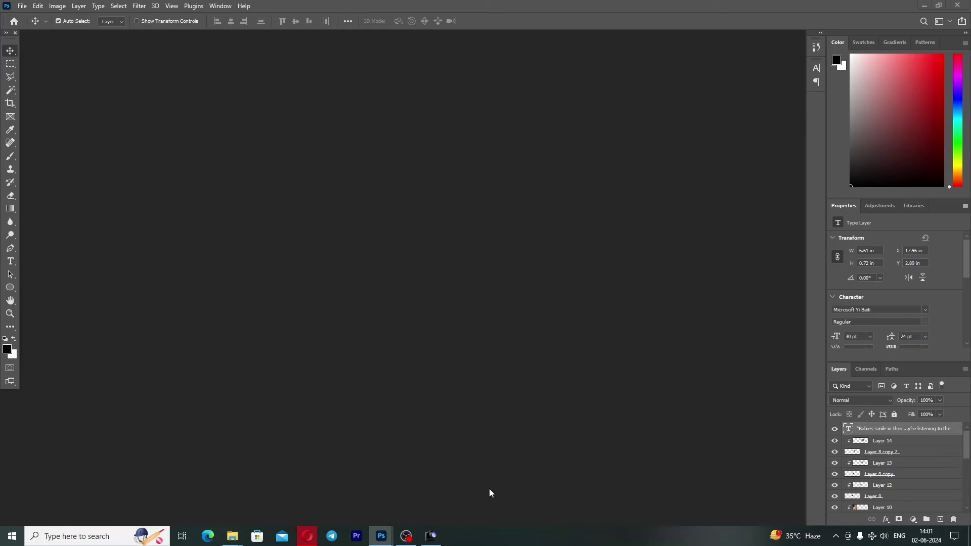
key(z)
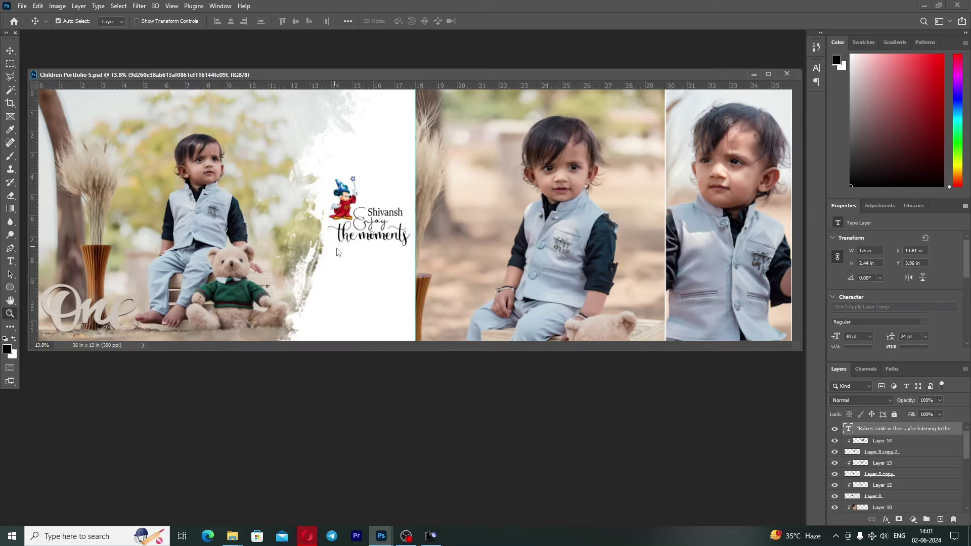
ctrl+click(342, 200)
key(v)
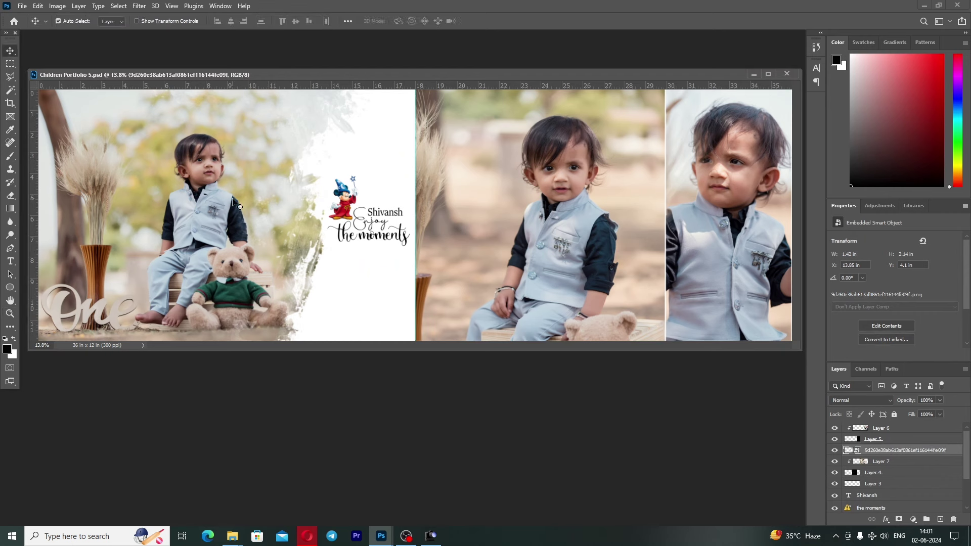
click(476, 324)
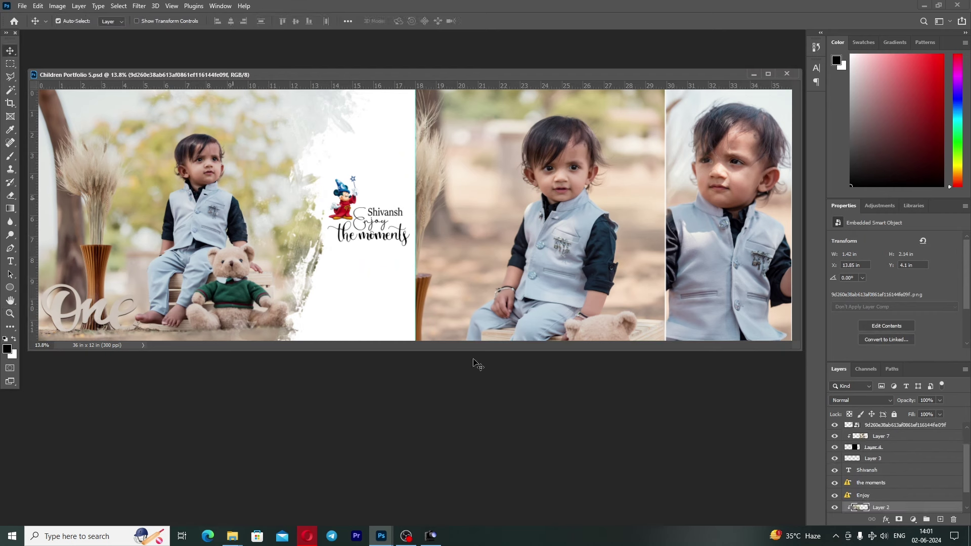
click(835, 508)
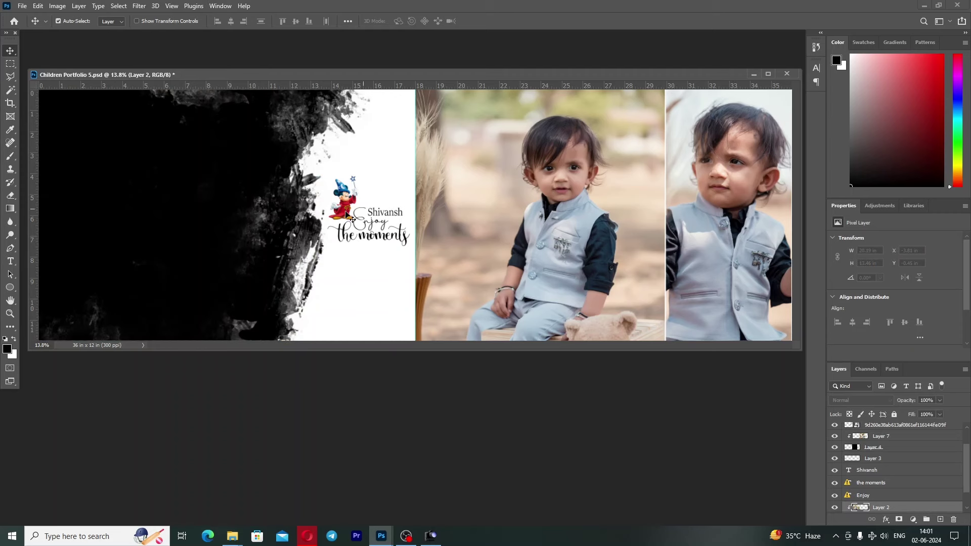
click(347, 205)
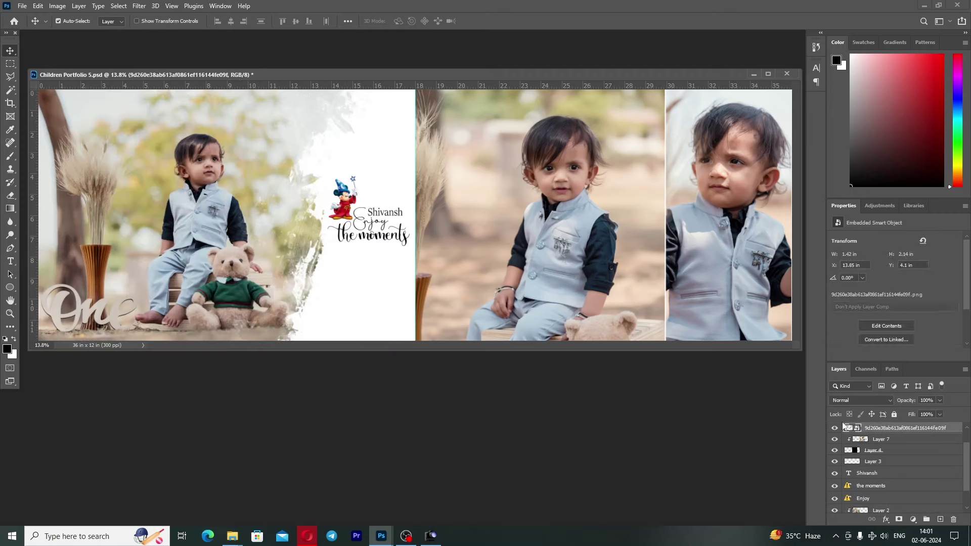
click(834, 428)
click(834, 427)
Toggle the Shivansh text, middle photo Layer 7 and right photo Layer 6, then minimize the spread
click(384, 216)
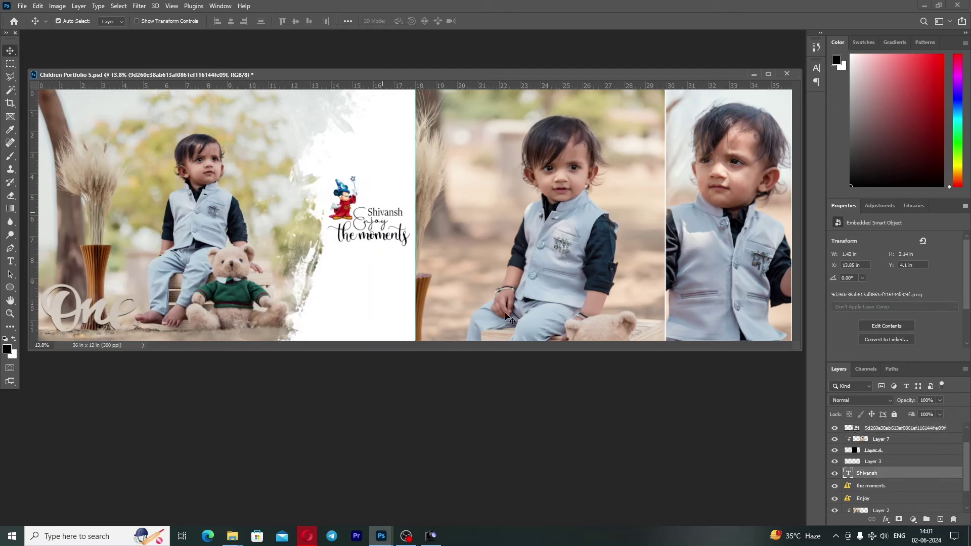
click(834, 474)
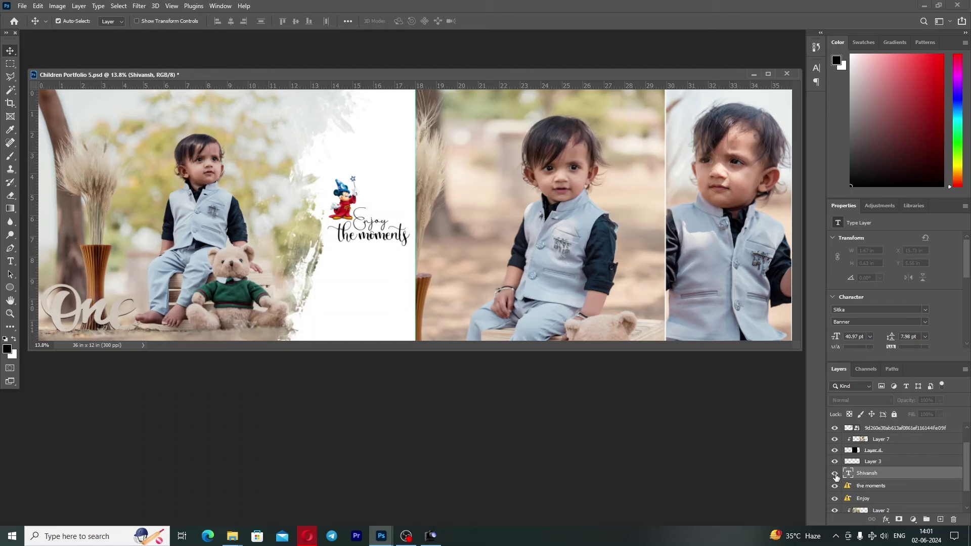
click(638, 166)
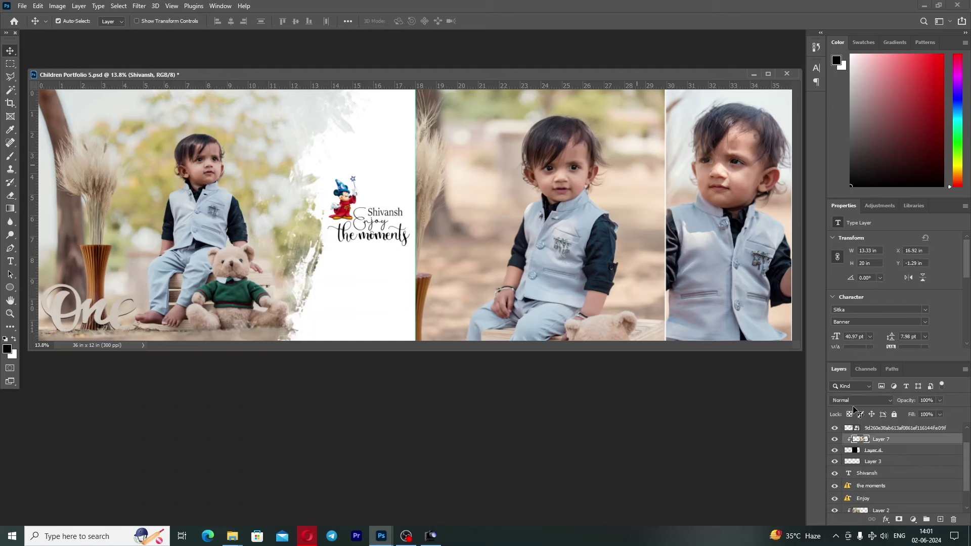
click(835, 439)
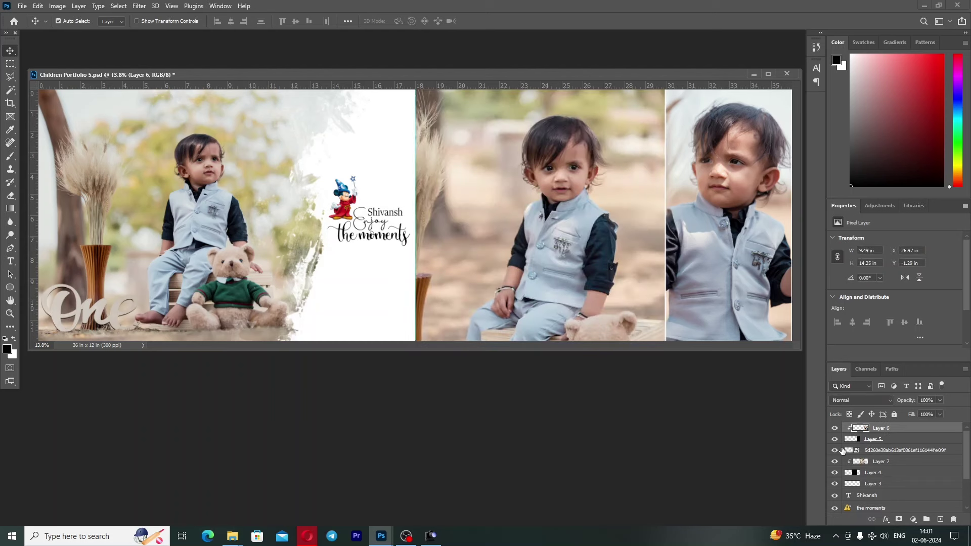
click(835, 428)
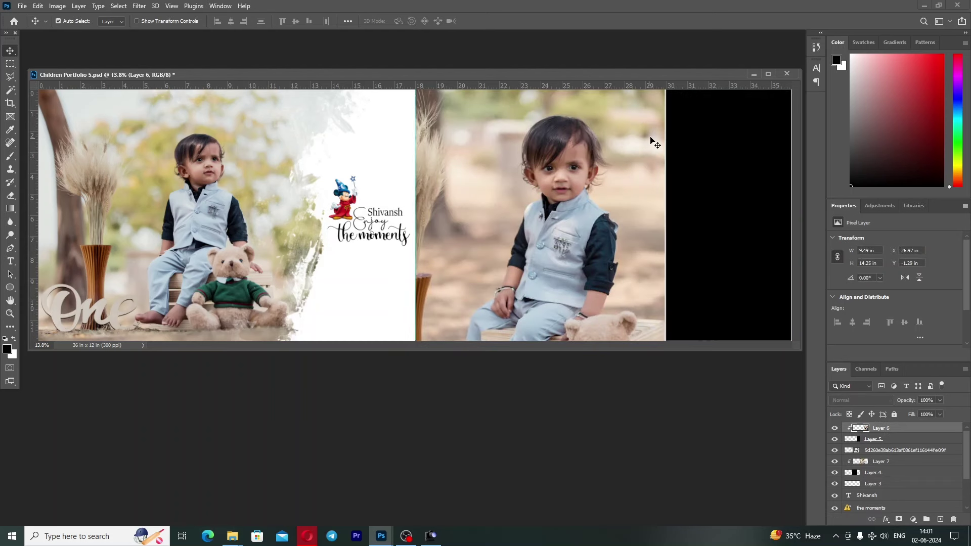
key(ctrl+z)
click(754, 74)
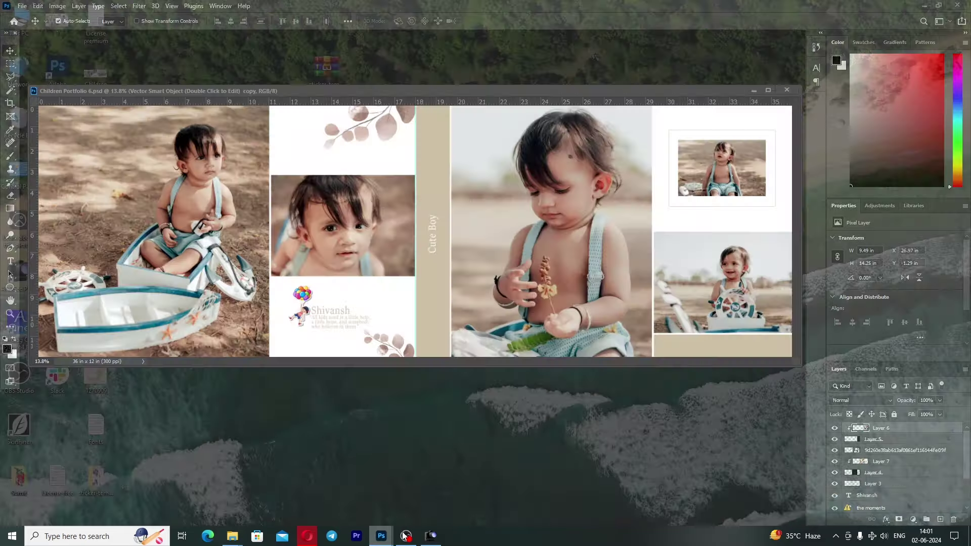
Bring up Children Portfolio 6 and toggle the Vector Smart Object copy leaf decoration off and on
click(390, 503)
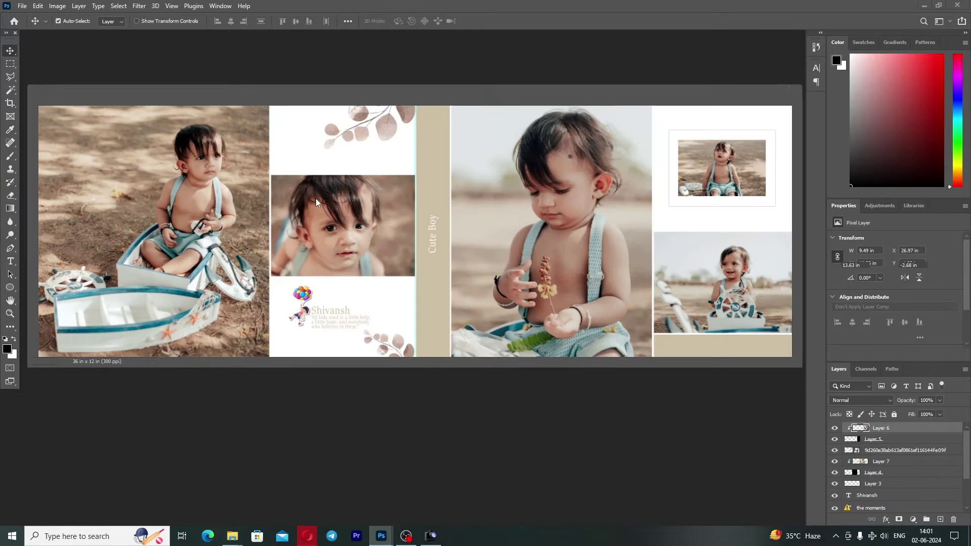
right_click(364, 234)
click(374, 239)
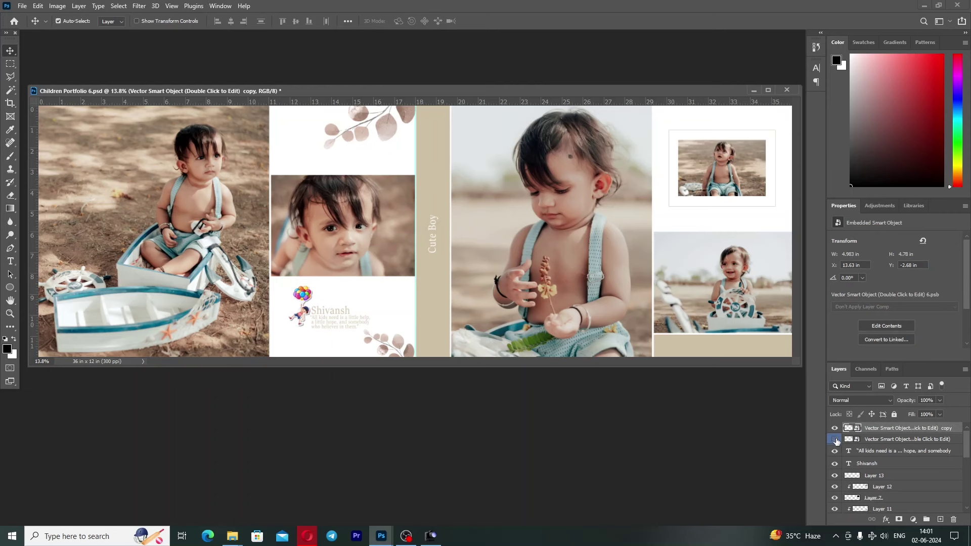
click(835, 439)
click(835, 439)
Check the left photo Layer 8 and the Layer 9 photo by hiding and restoring them
click(164, 208)
click(835, 508)
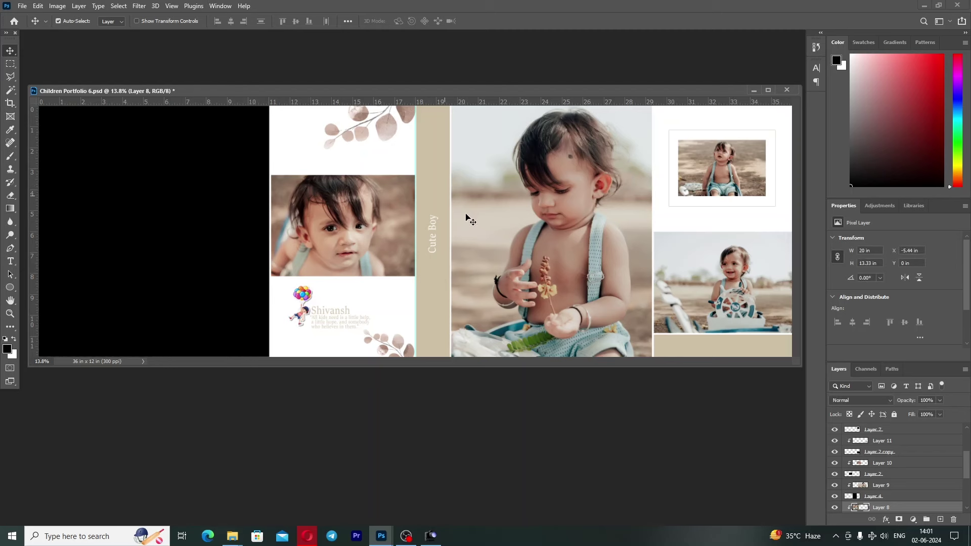
click(570, 220)
click(835, 486)
key(ctrl+z)
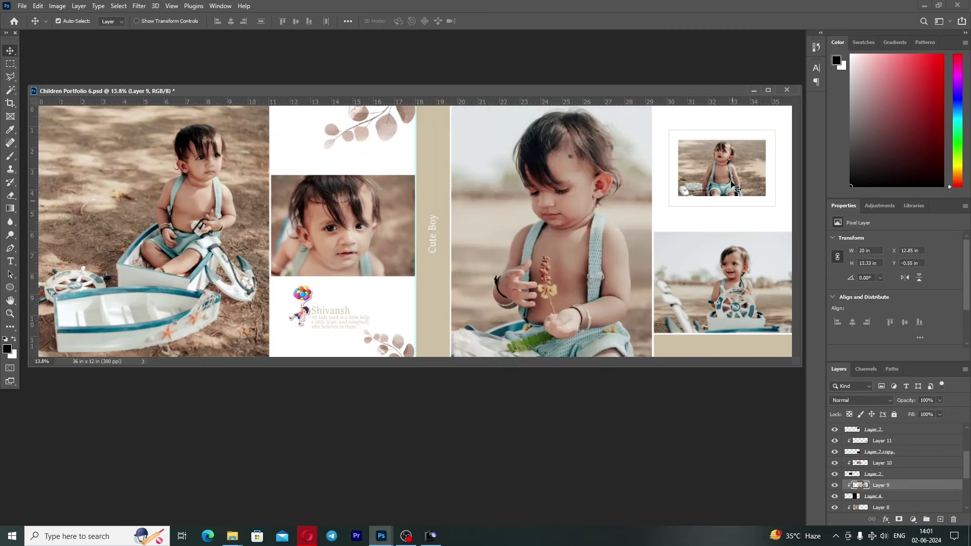
Check the top-right Layer 12 and bottom-right Layer 11 photos by toggling their visibility
click(733, 185)
click(835, 428)
click(834, 429)
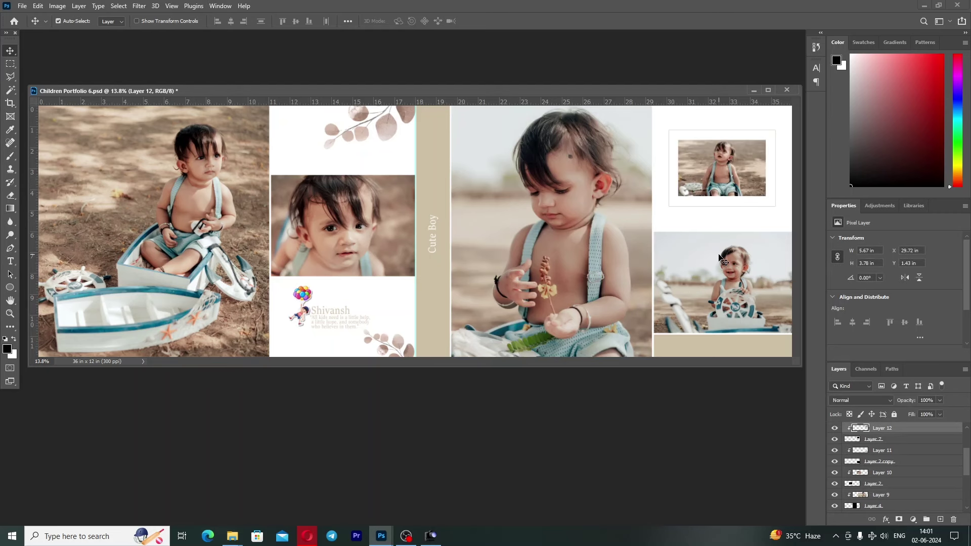
click(723, 261)
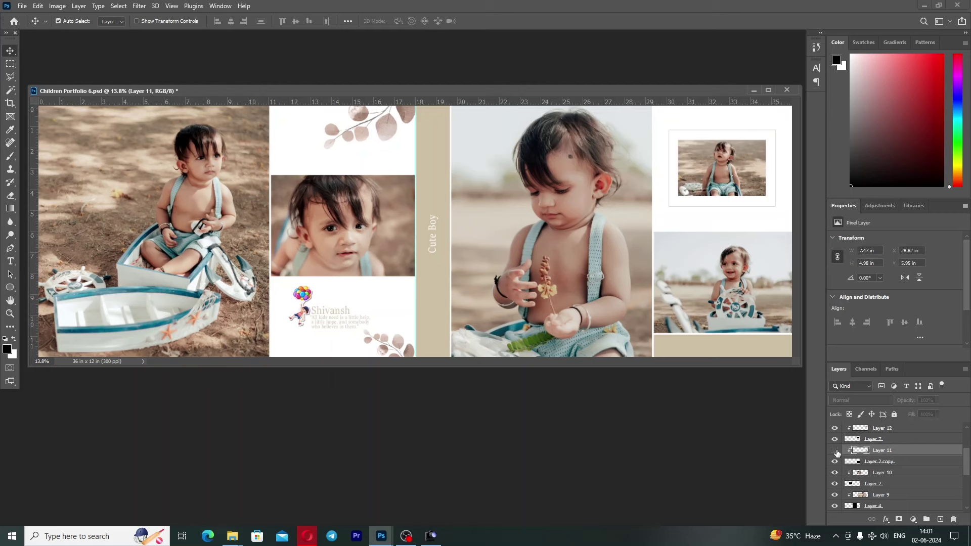
click(834, 450)
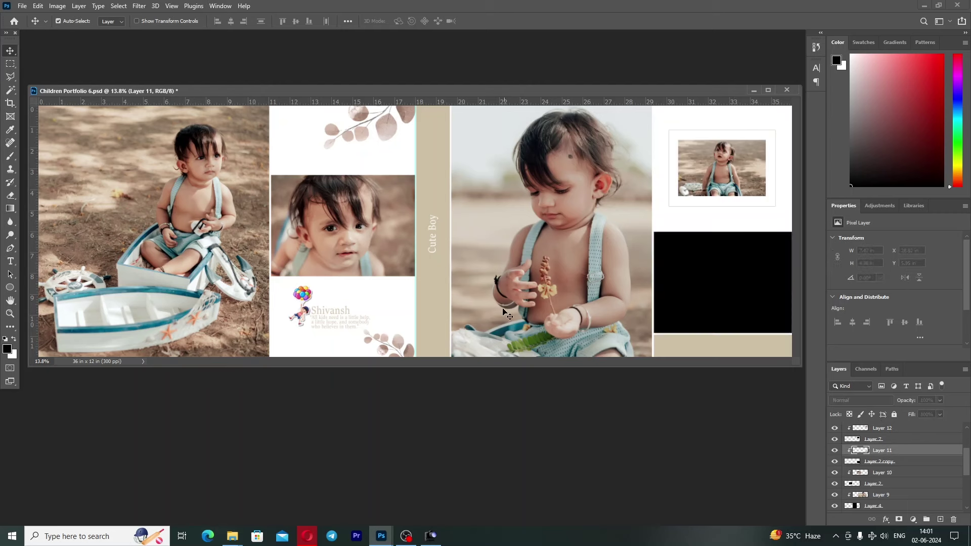
Toggle the top Vector Smart Object leaf graphic and the Layer 10 face photo to identify them
click(387, 344)
click(834, 428)
click(835, 428)
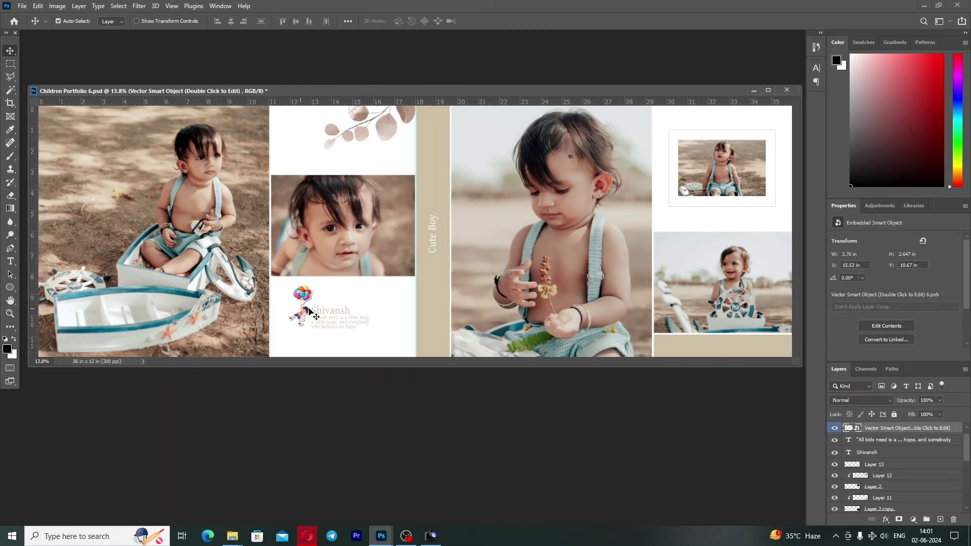
click(357, 259)
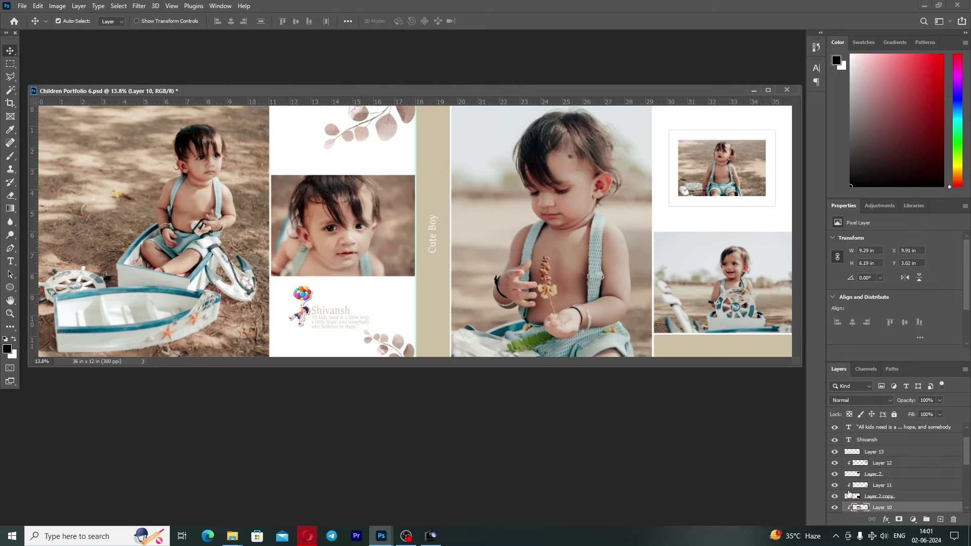
click(836, 507)
click(835, 507)
Hide the Shivansh text and toggle the Layer 13 balloon graphic to identify it
click(339, 318)
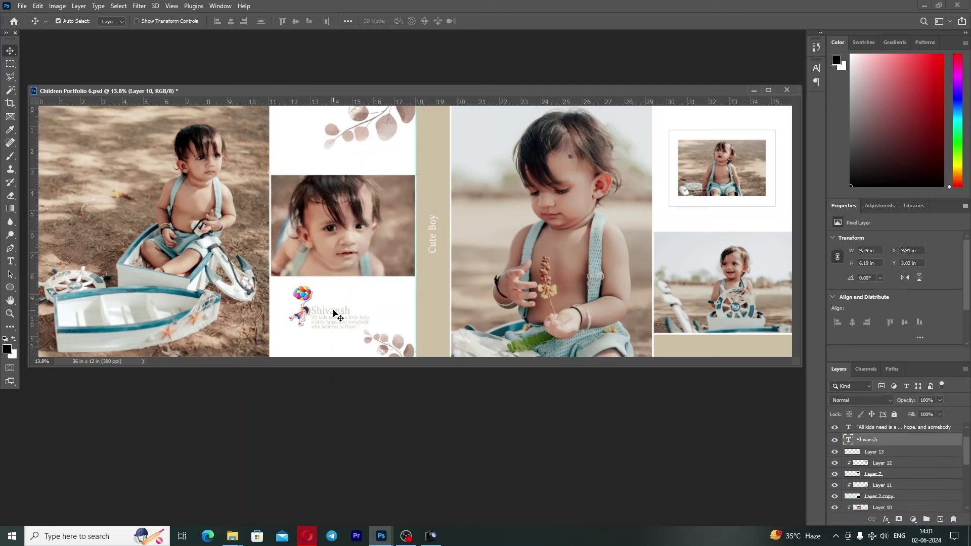
click(835, 440)
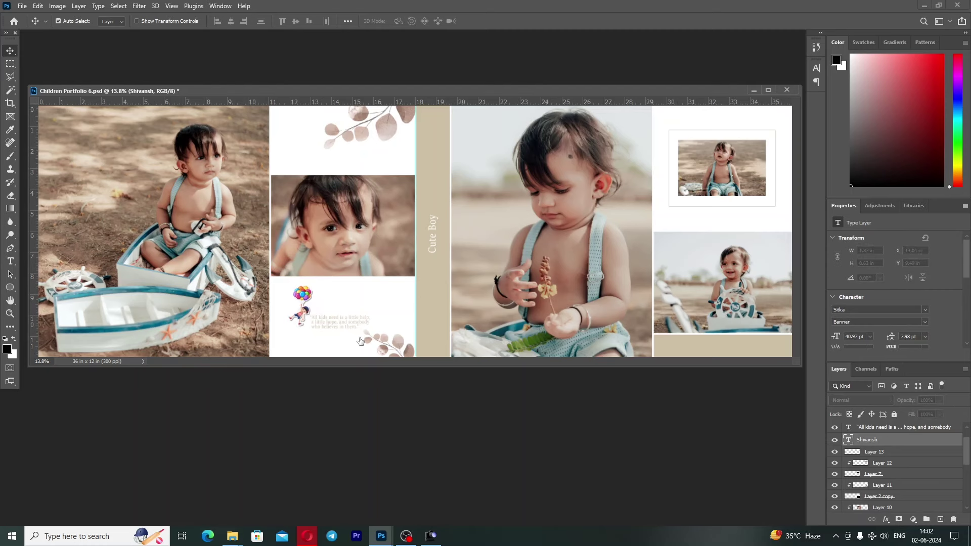
click(852, 452)
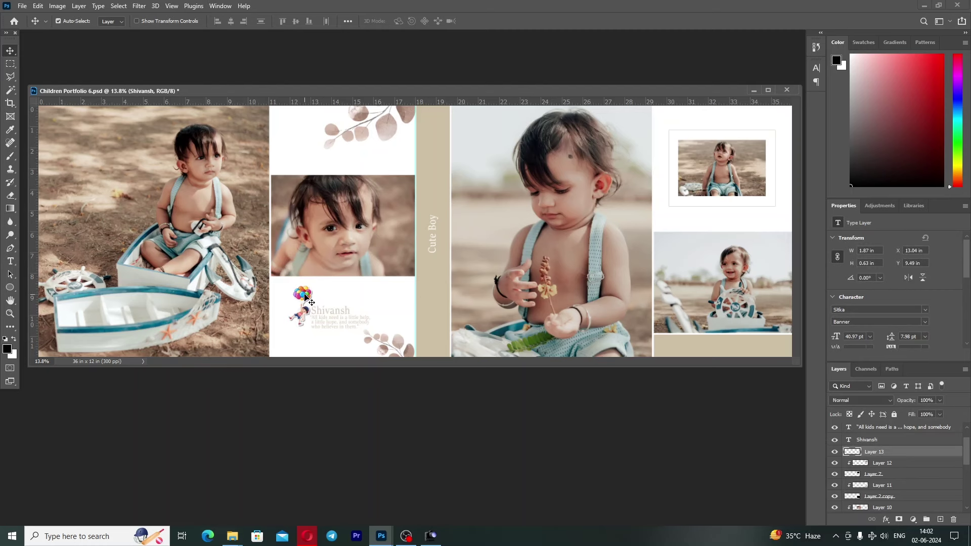
click(835, 452)
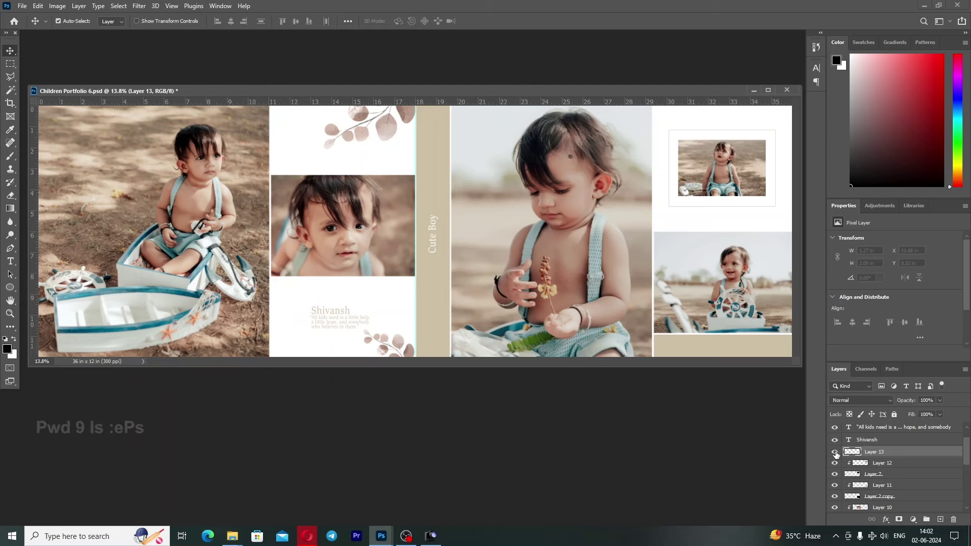
click(834, 452)
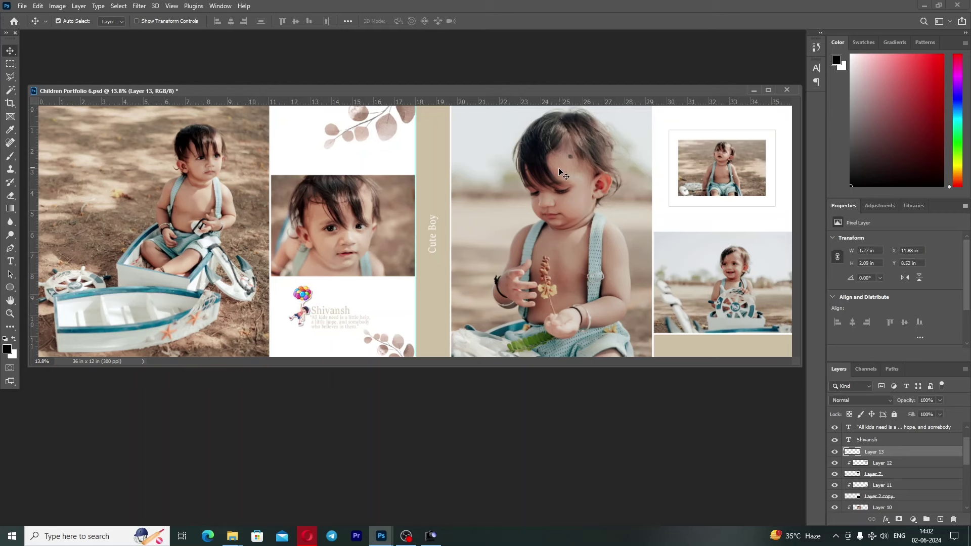
Toggle the Cute Boy text and the tan block at bottom right to check their layers
click(435, 248)
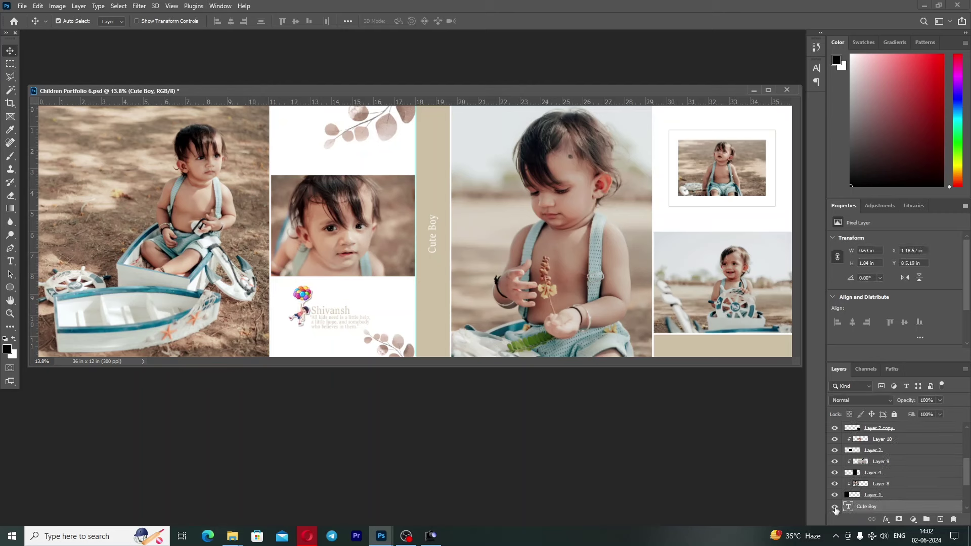
click(835, 506)
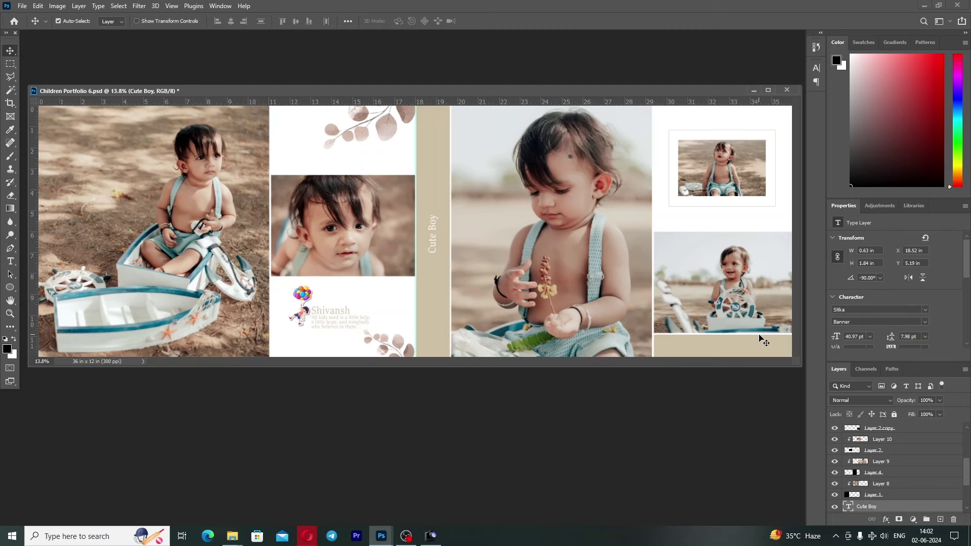
key(ctrl+shift+alt+n)
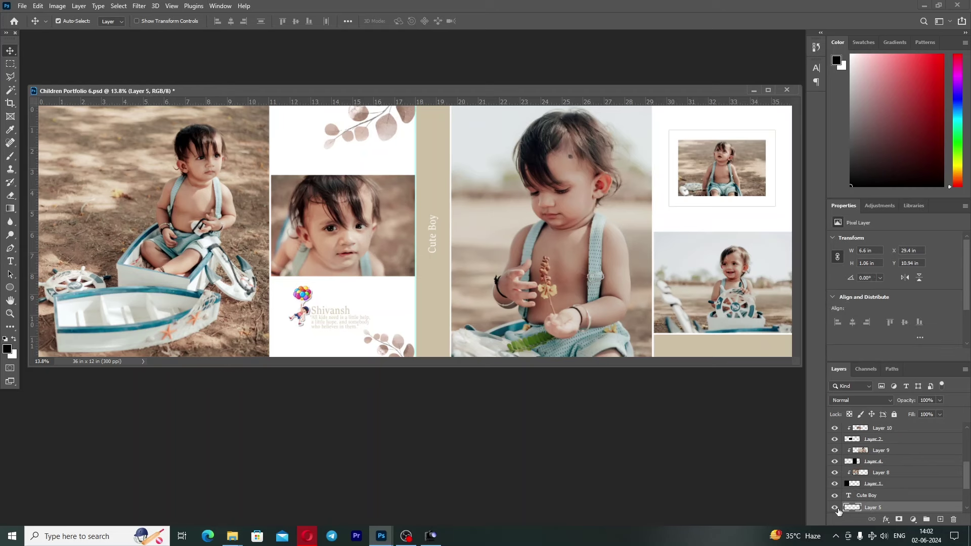
click(835, 507)
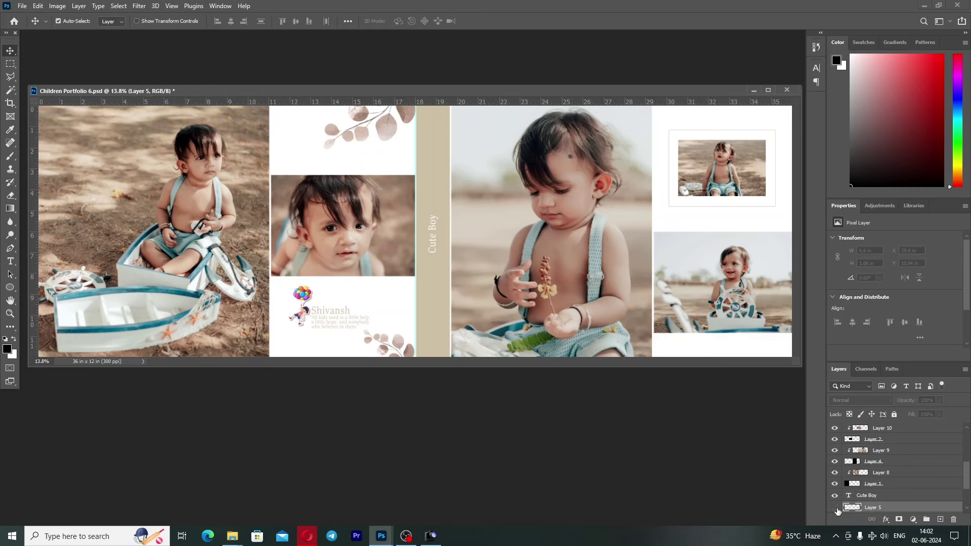
click(754, 90)
mouse_move(381, 536)
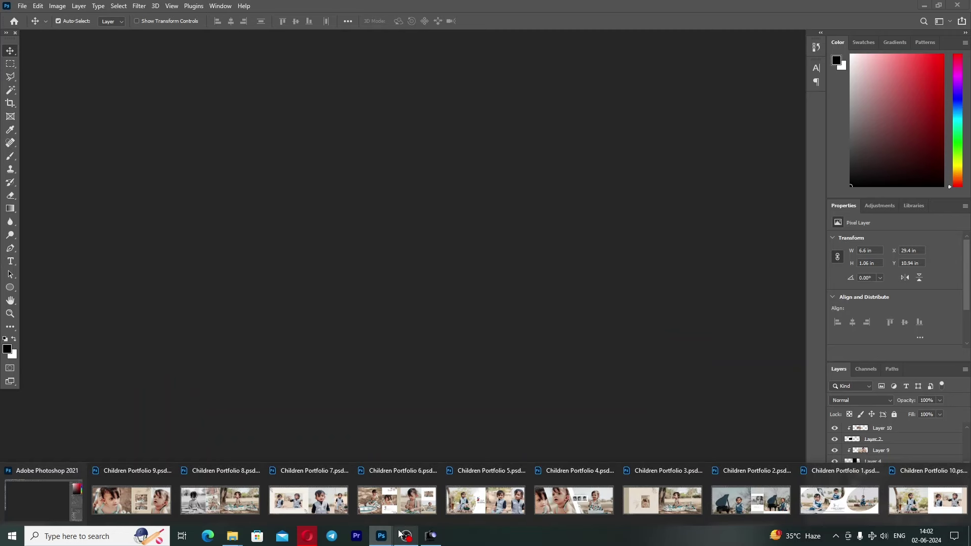
Open Children Portfolio 7 and check the beige background Layer 8 by hiding and restoring it
click(305, 503)
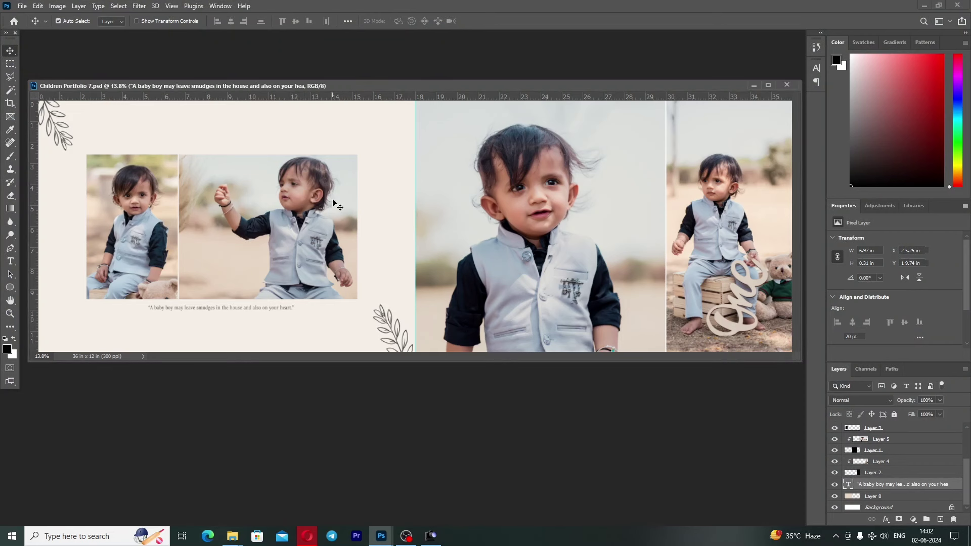
key(z)
key(v)
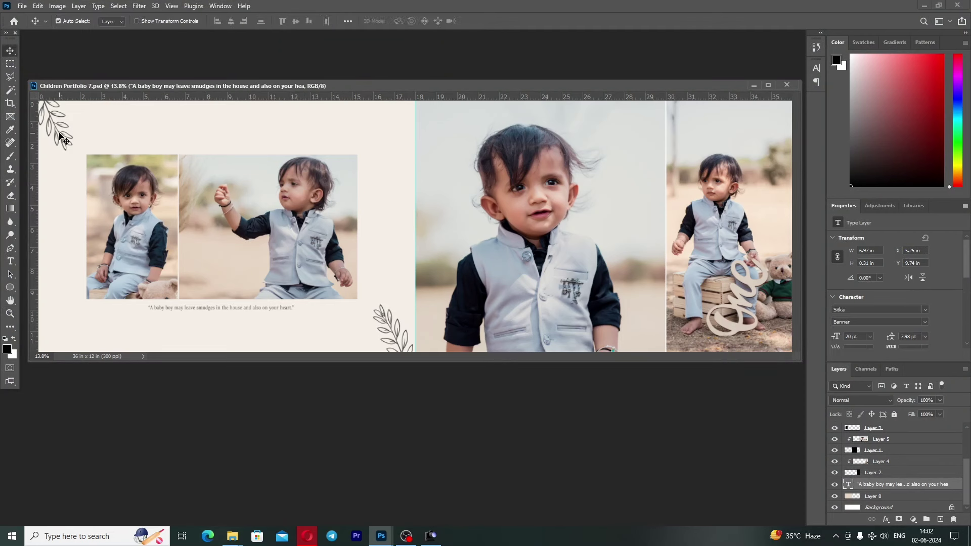
click(854, 497)
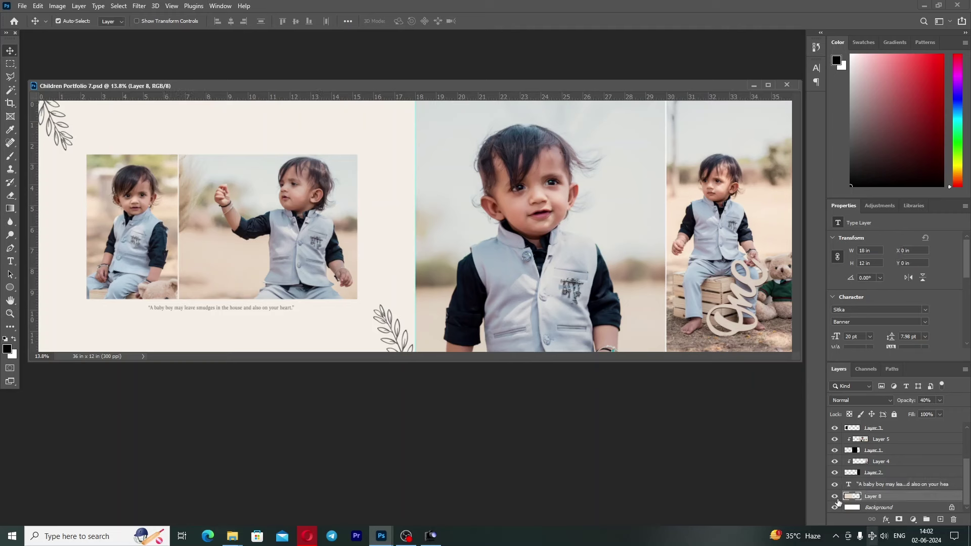
click(834, 497)
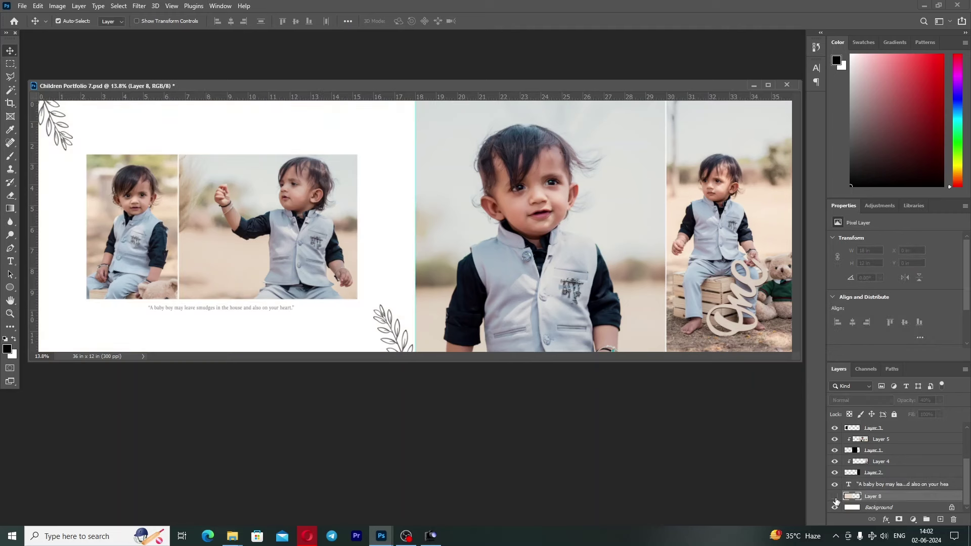
key(ctrl+z)
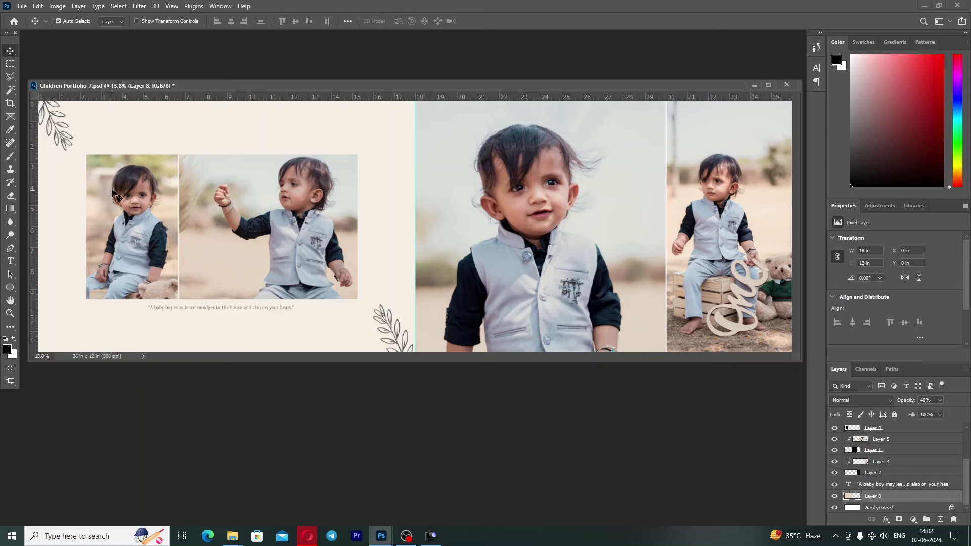
key(ctrl+z)
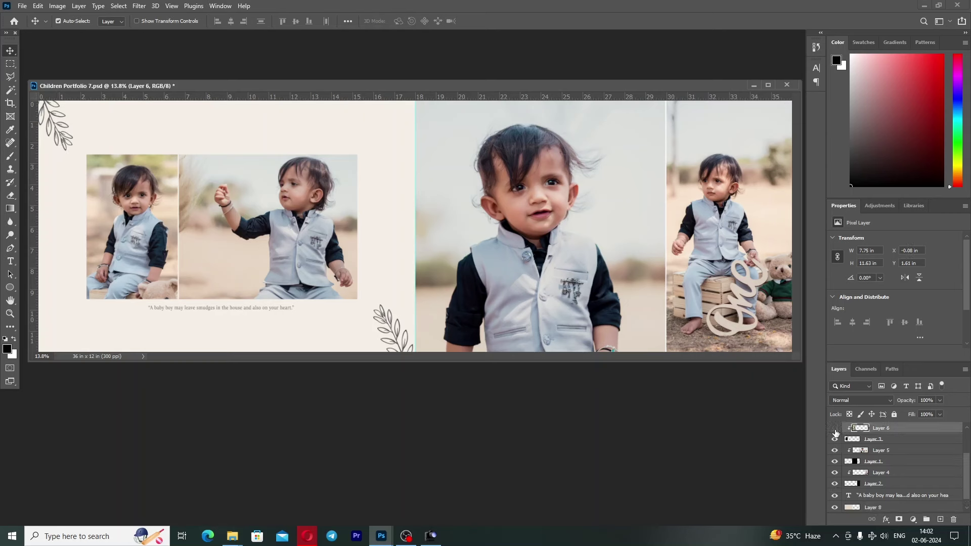
key(ctrl+shift+z)
key(ctrl+shift+z)
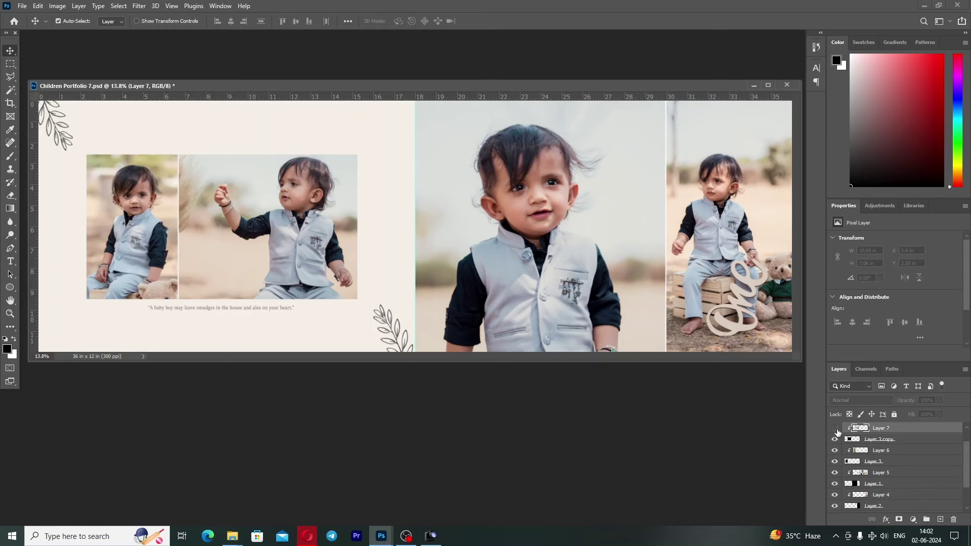
Check the centre Layer 5 and right Layer 4 photos, then select Layer 8 under the top-left leaf
click(590, 210)
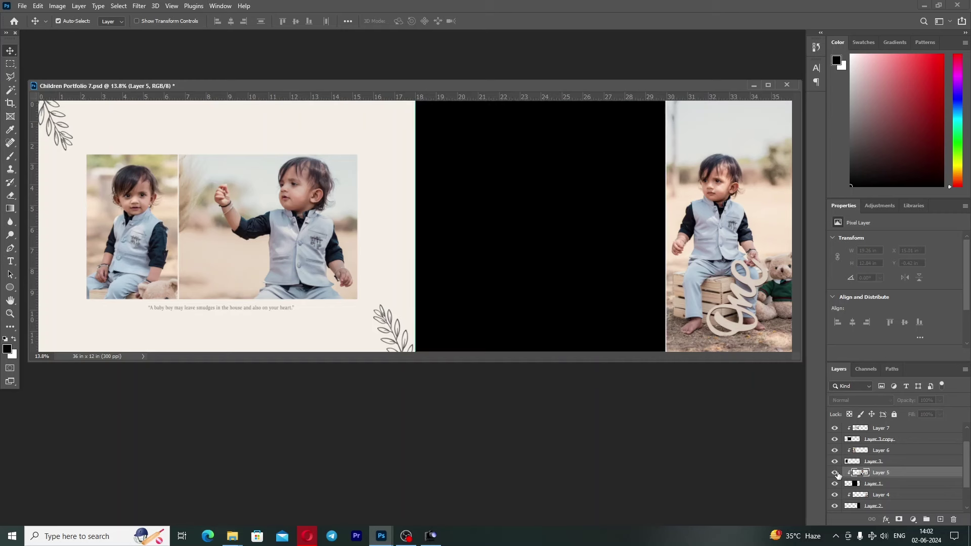
click(734, 242)
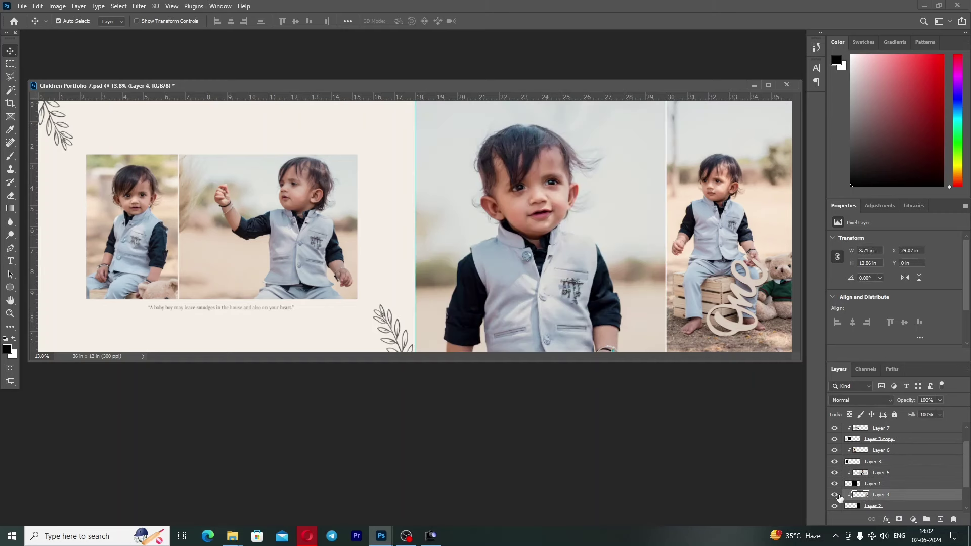
click(835, 495)
right_click(54, 125)
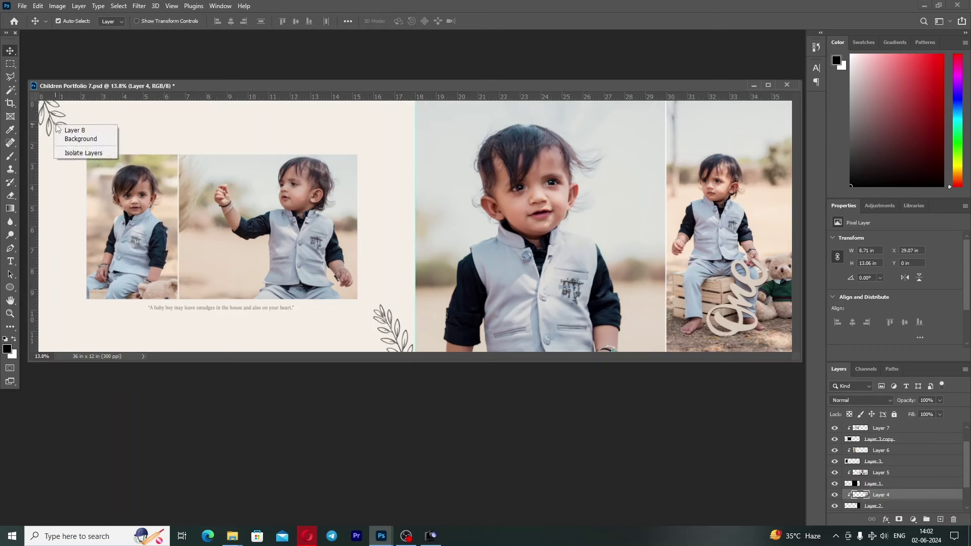
click(66, 131)
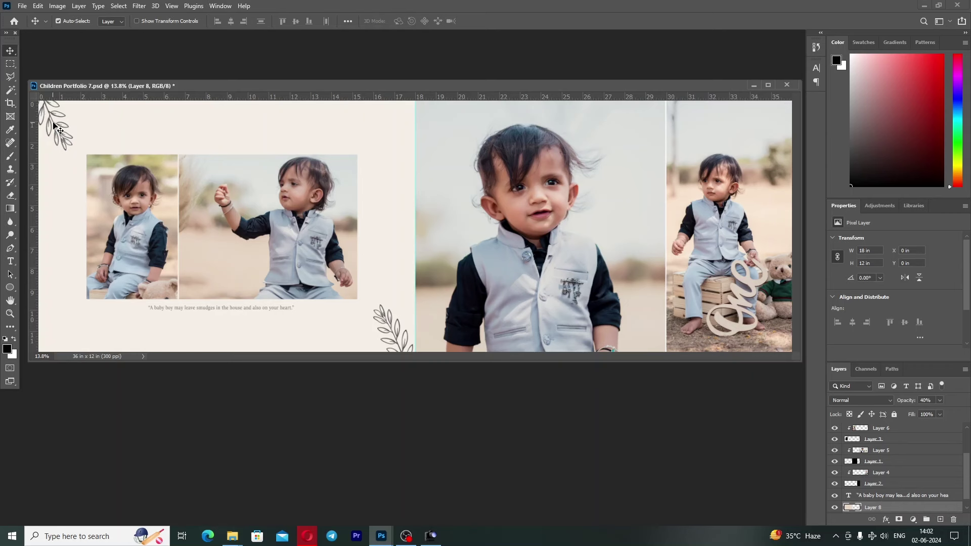
scroll(892, 476, down, 1)
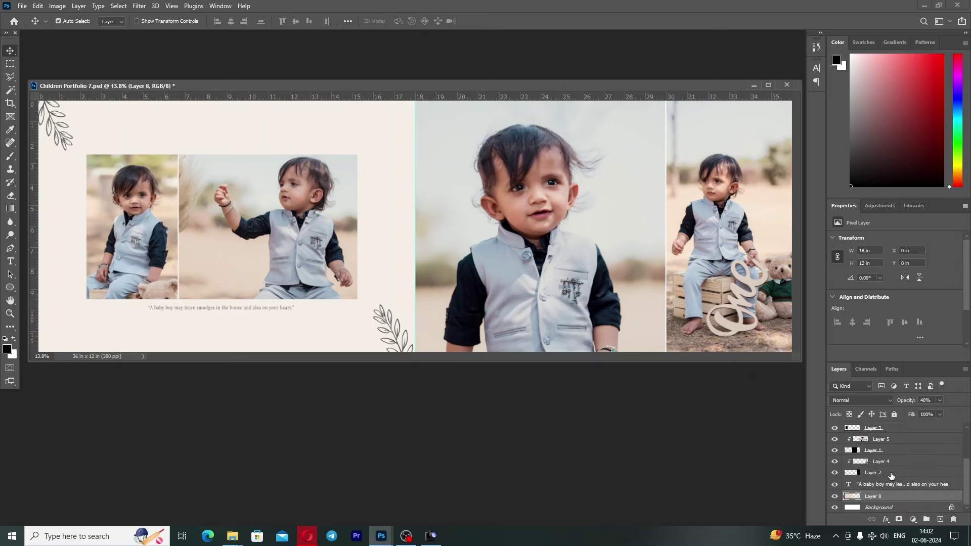
scroll(891, 477, up, 2)
scroll(893, 472, up, 2)
scroll(893, 469, up, 1)
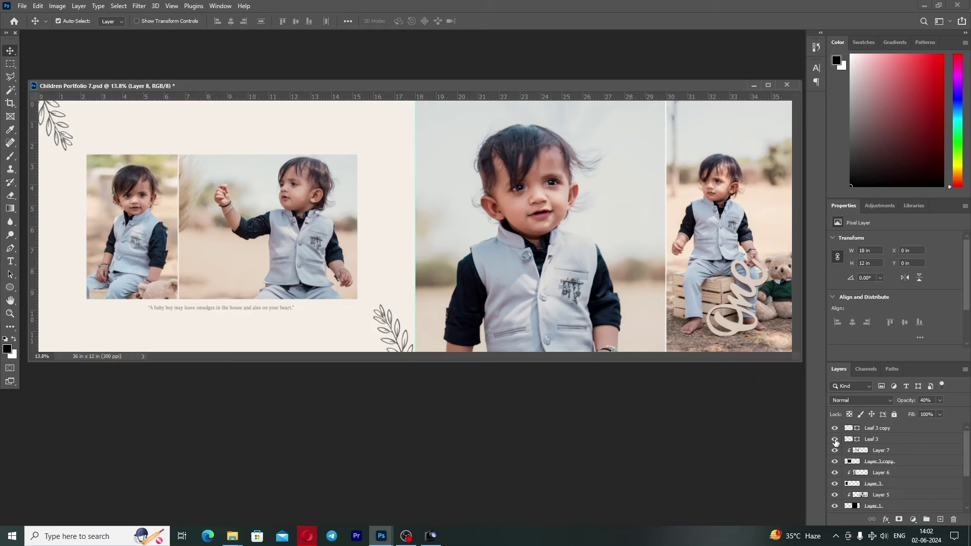
Toggle the bottom leaf, leave the top-left Leaf 3 copy hidden, and minimize the spread
click(835, 440)
click(835, 439)
click(836, 430)
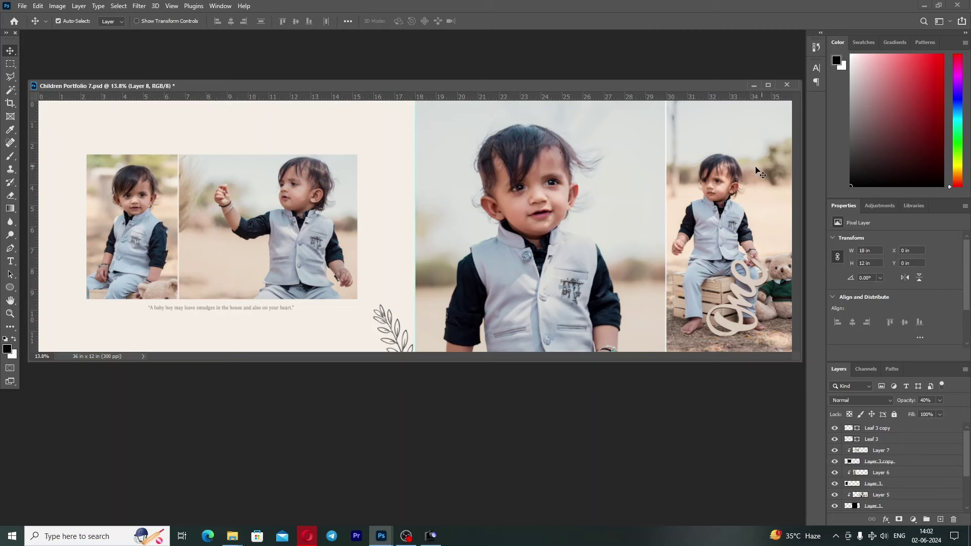
click(752, 84)
mouse_move(380, 536)
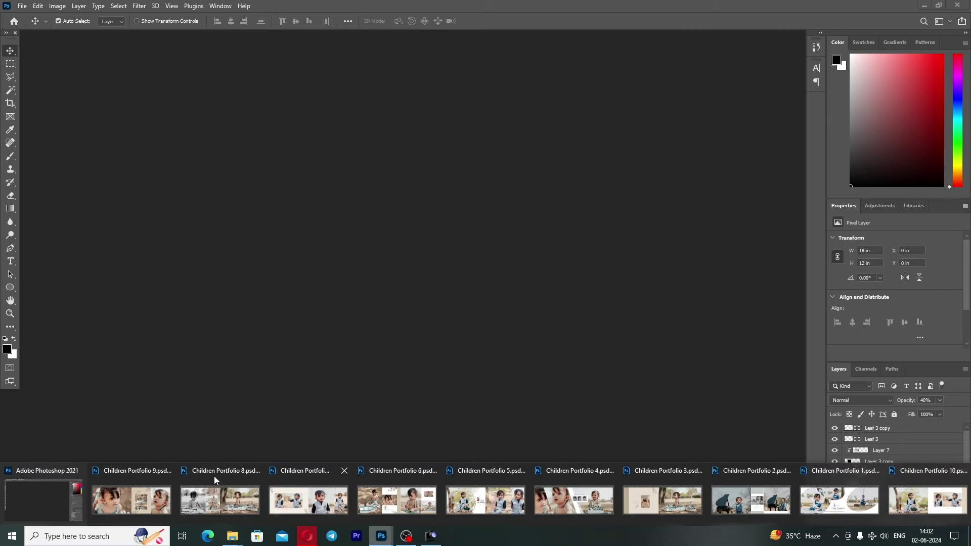
Bring up Children Portfolio 8 and fit the whole spread on screen
key(ctrl+Tab)
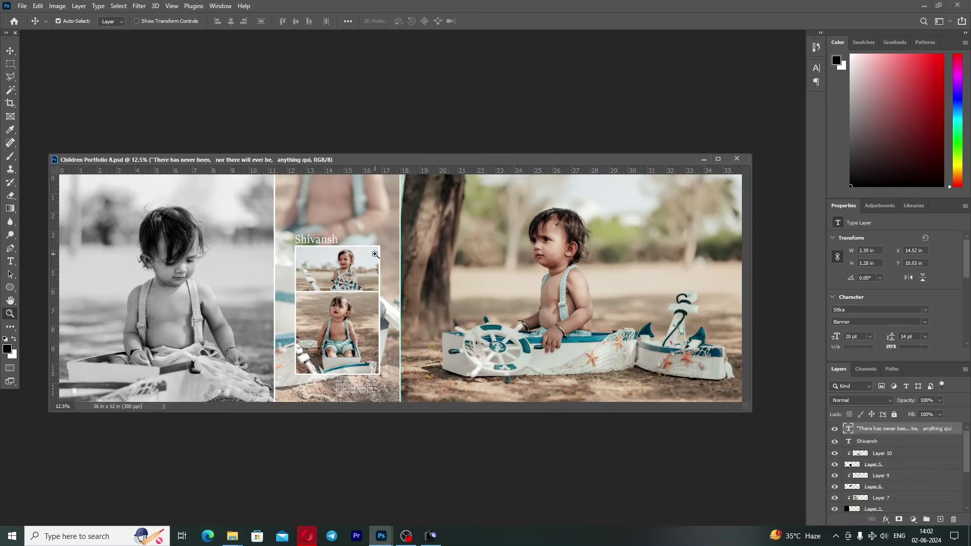
key(z)
right_click(379, 261)
click(400, 265)
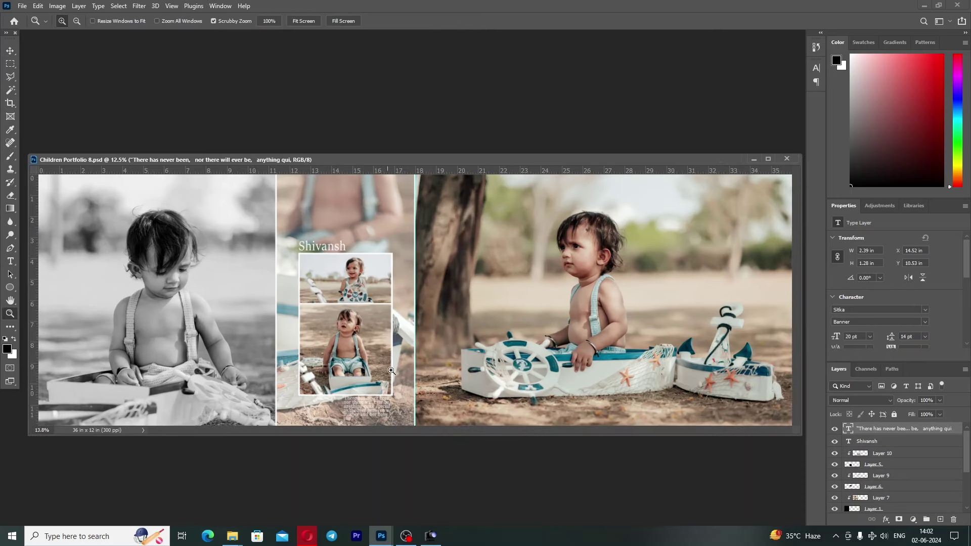
key(v)
Check the grayscale Layer 7 and right Layer 8 photos, turning Layer 3 back on
click(173, 283)
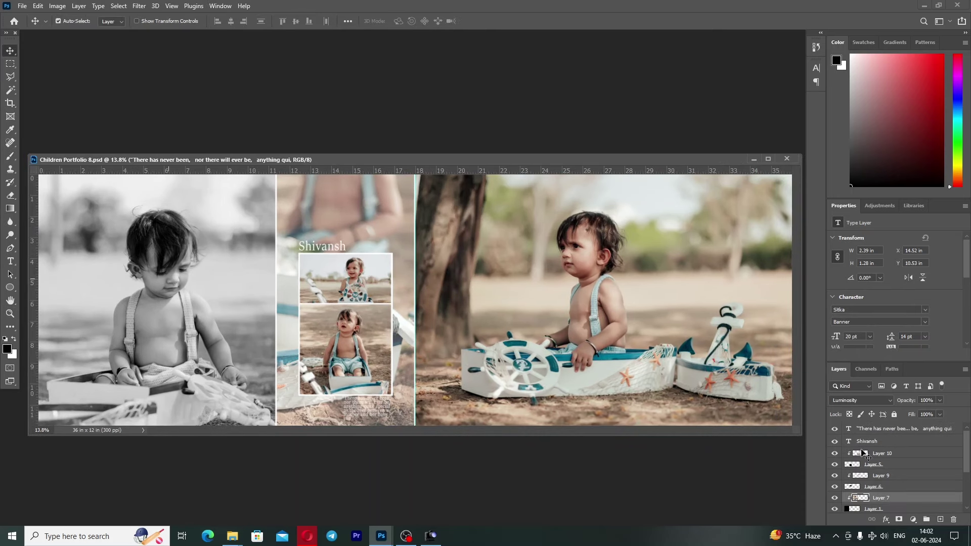
click(834, 498)
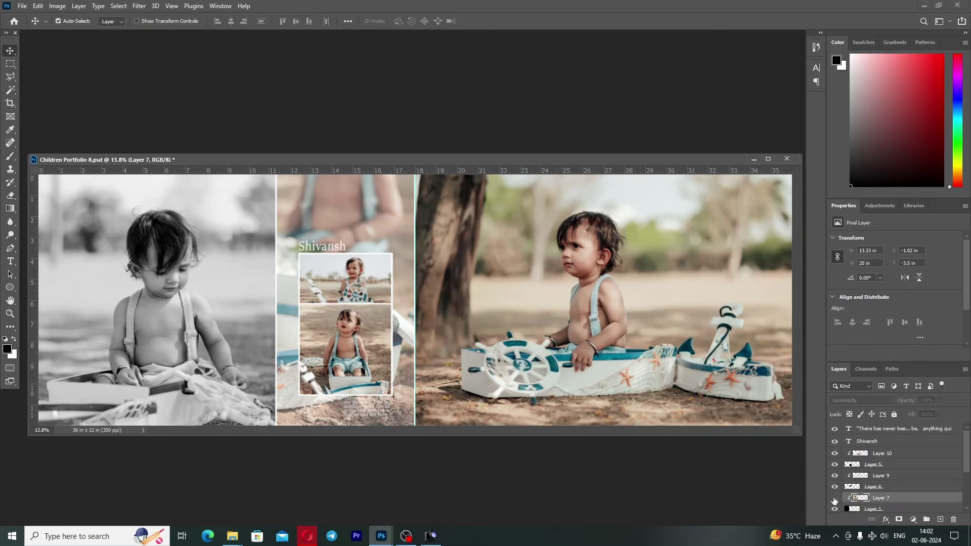
click(600, 299)
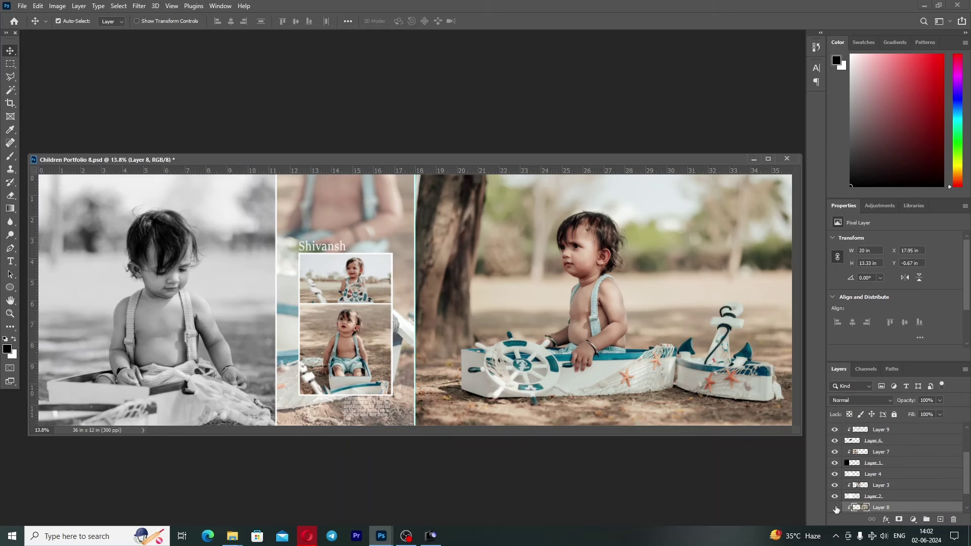
click(835, 507)
click(440, 215)
key(ctrl+z)
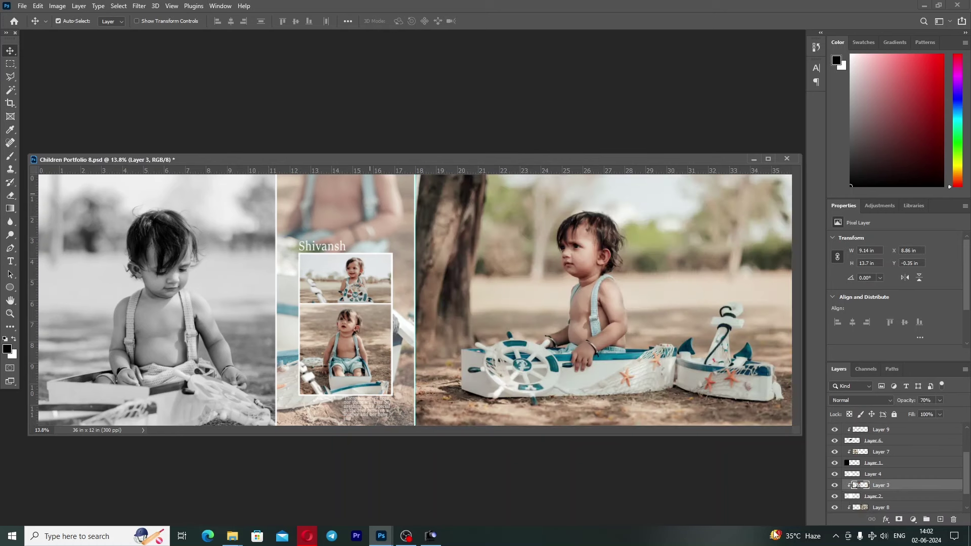
click(835, 488)
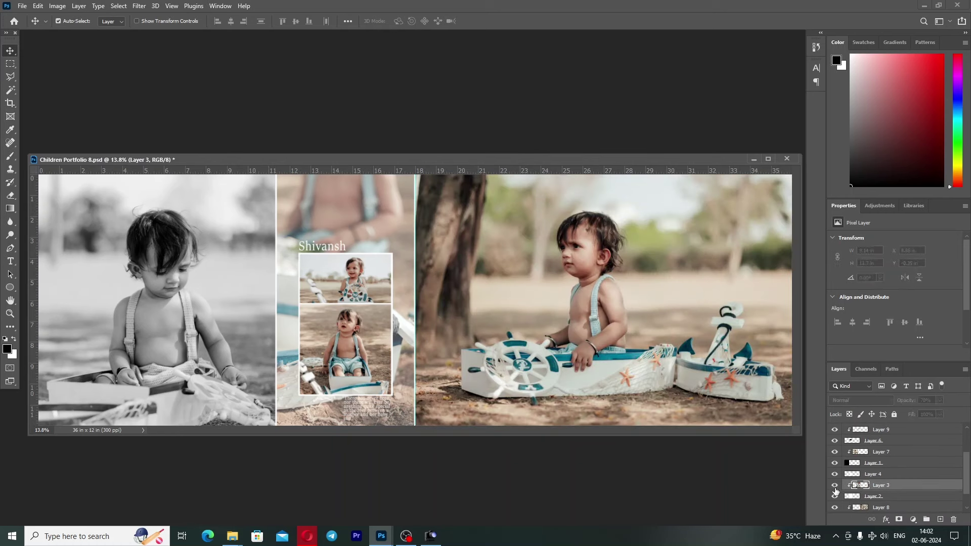
Check the centre photos on Layers 9 and 10, select the Shivansh text, then minimize the window
click(383, 292)
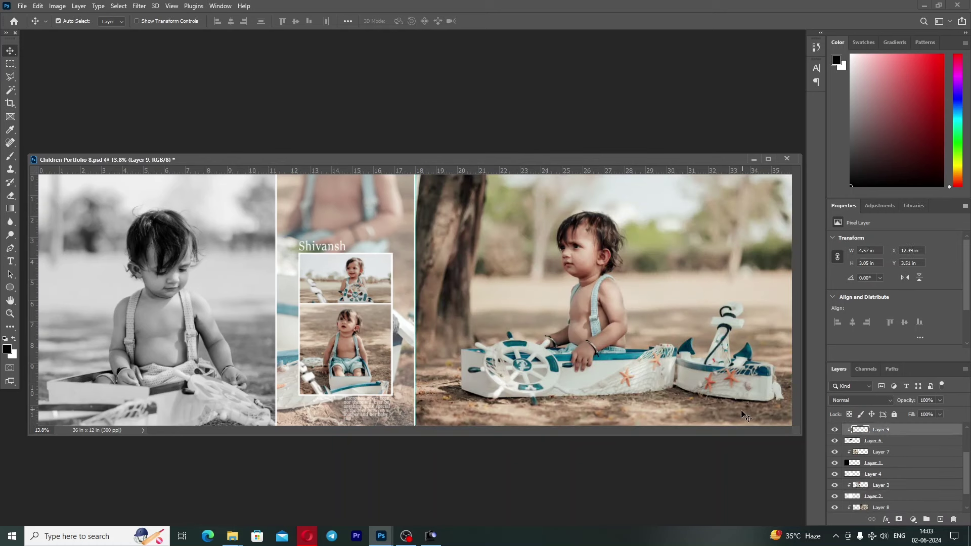
click(835, 429)
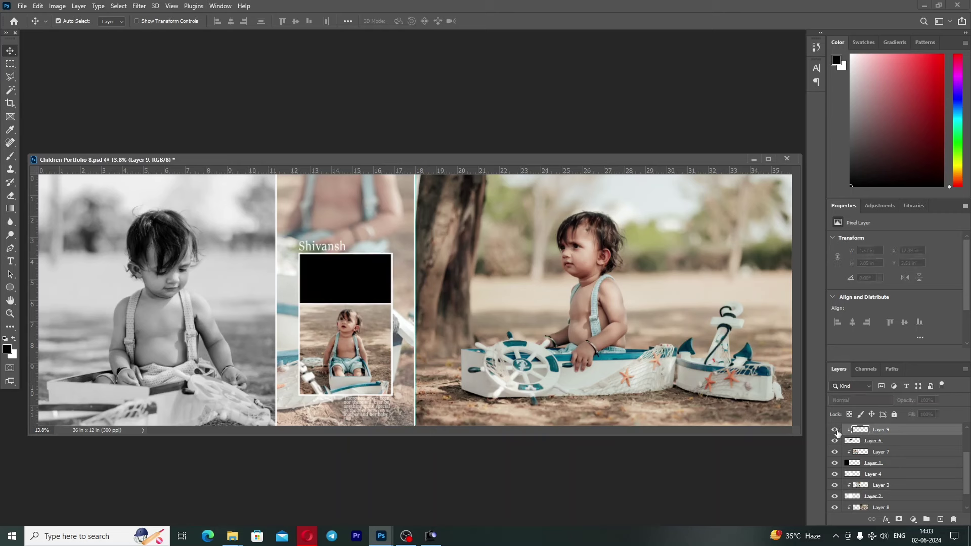
key(ctrl+z)
key(ctrl+j)
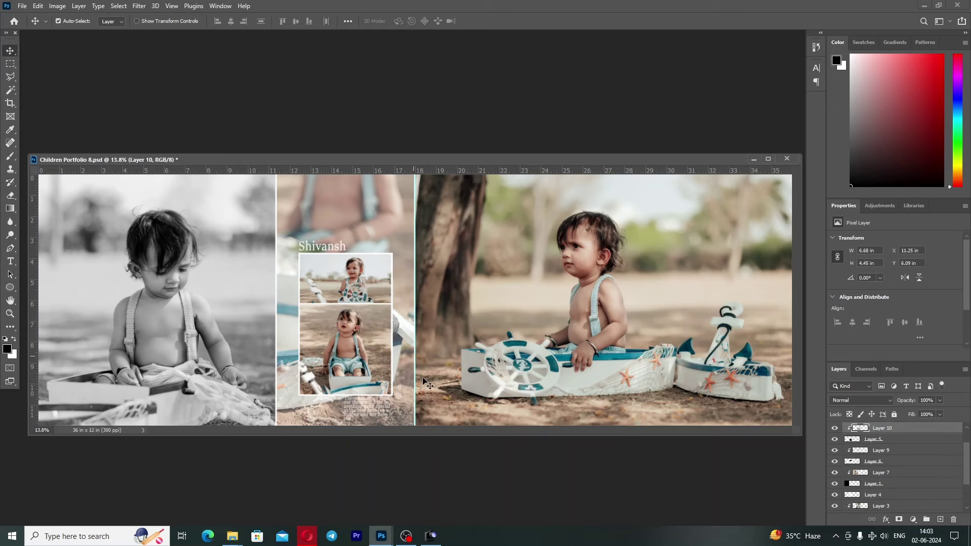
click(835, 437)
click(305, 251)
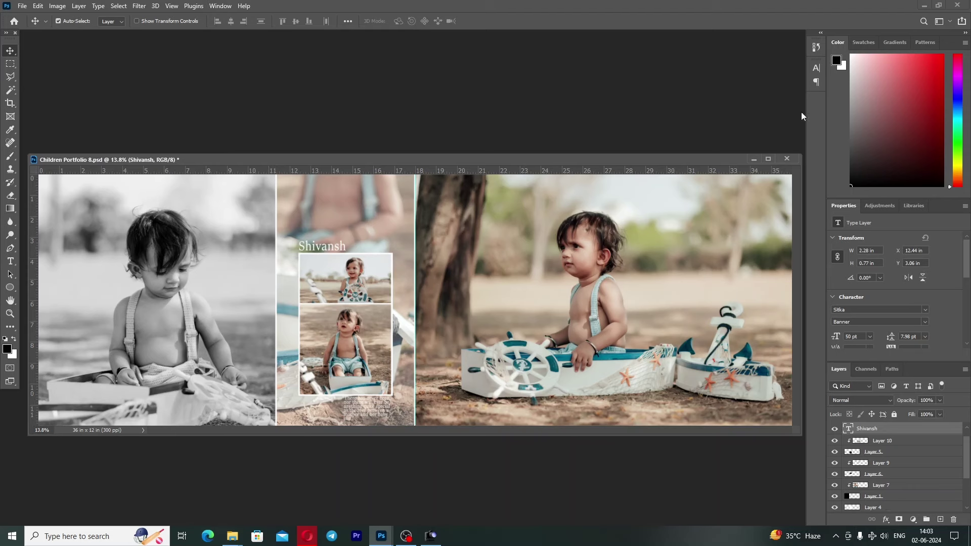
click(754, 158)
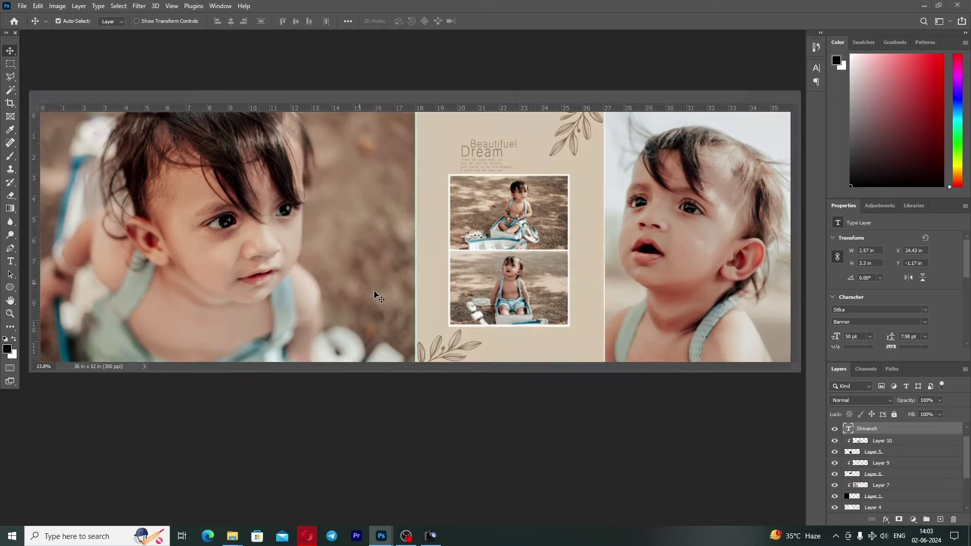
Fit Children Portfolio 9 in the window and check the left photo's layer with the Move tool
right_click(342, 246)
click(354, 254)
key(v)
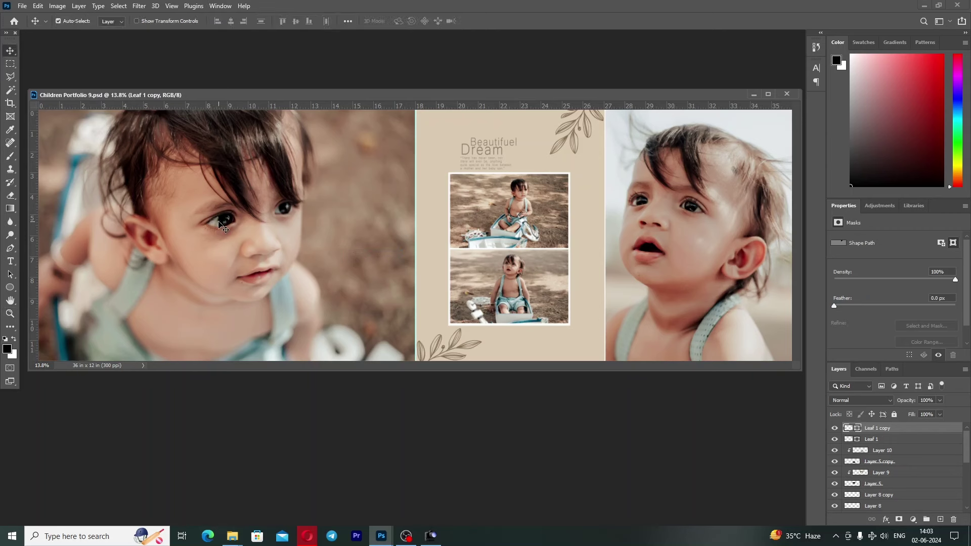
click(222, 227)
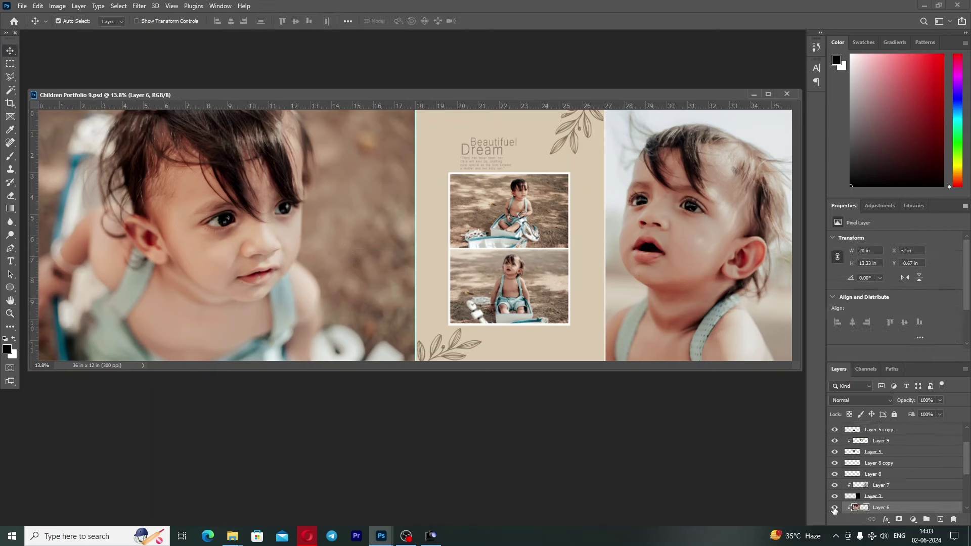
click(834, 508)
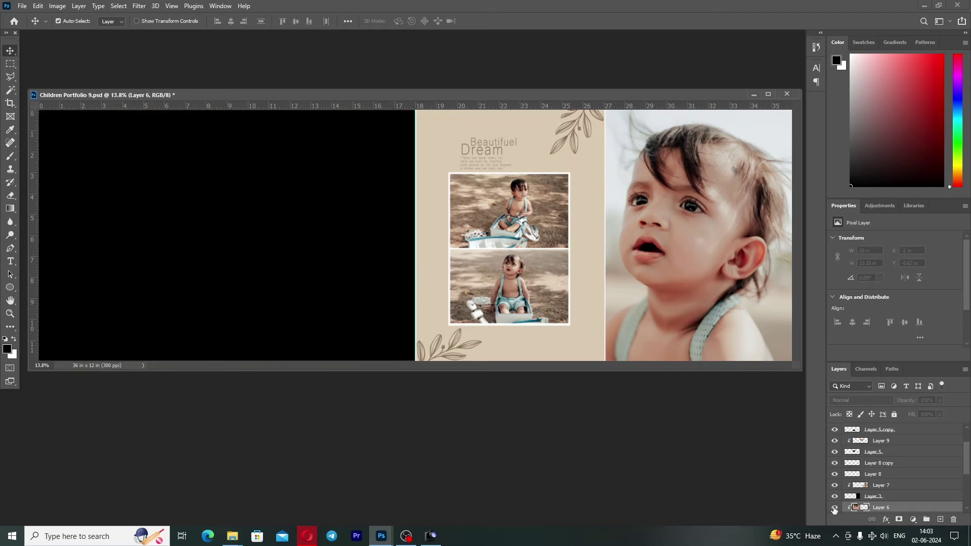
key(ctrl+z)
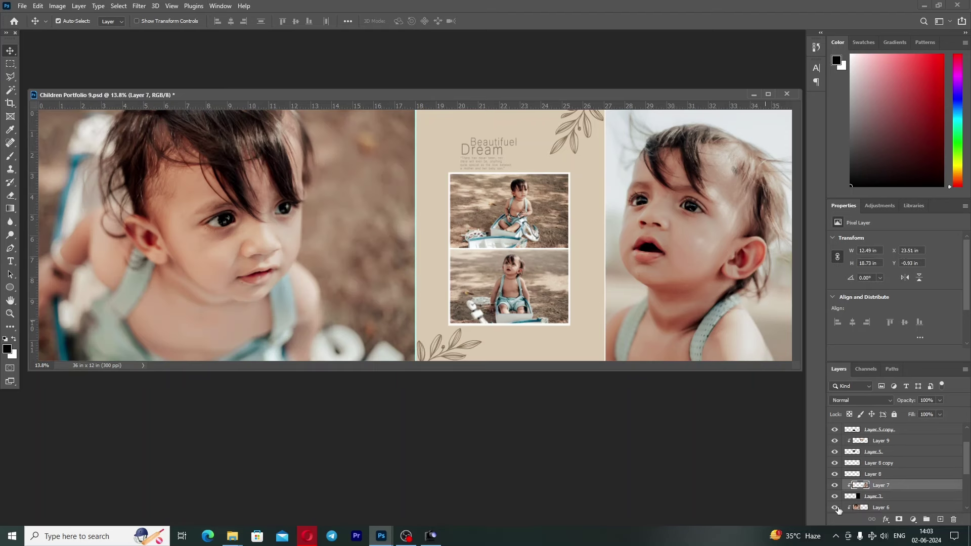
Check the right, upper centre and lower centre photo layers, reaching the Beautifuel title text
click(835, 486)
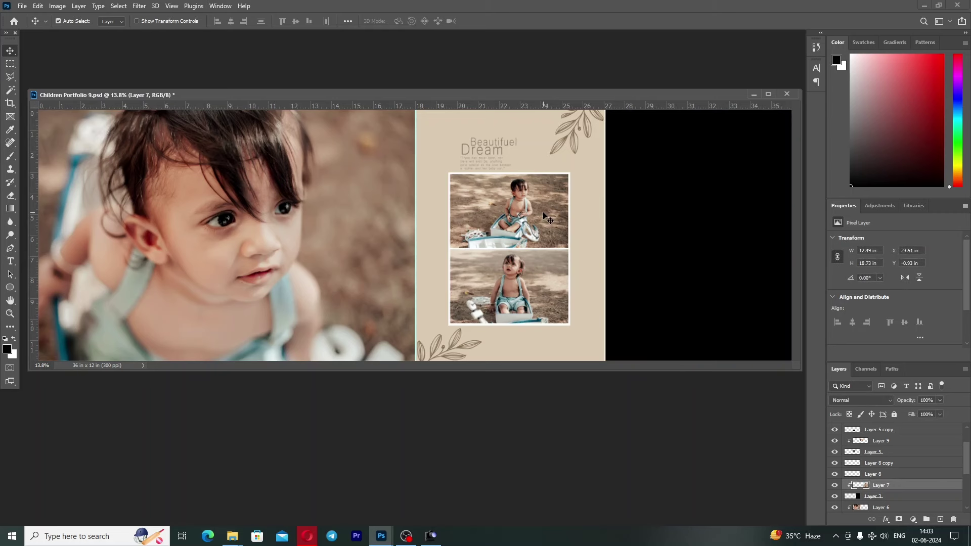
key(ctrl+z)
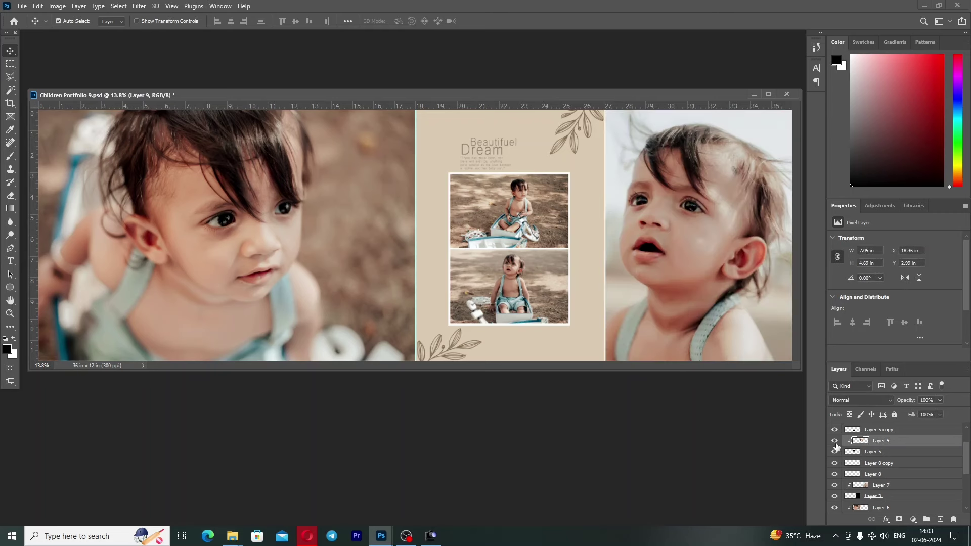
click(835, 441)
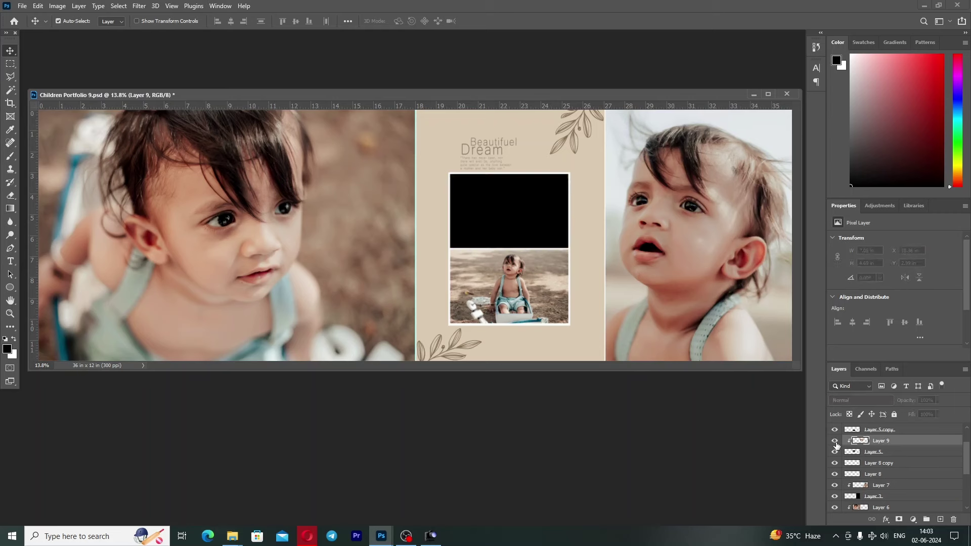
key(ctrl+v)
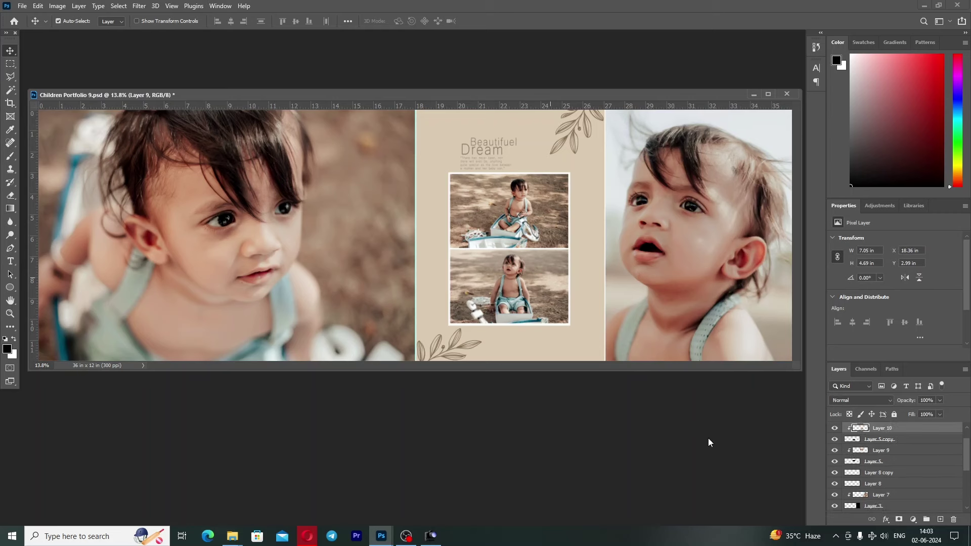
click(835, 430)
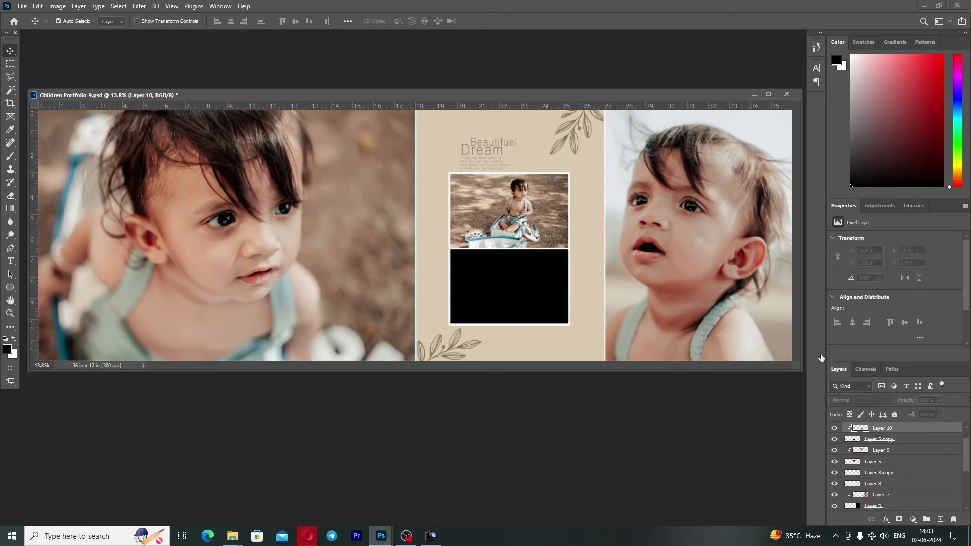
click(478, 147)
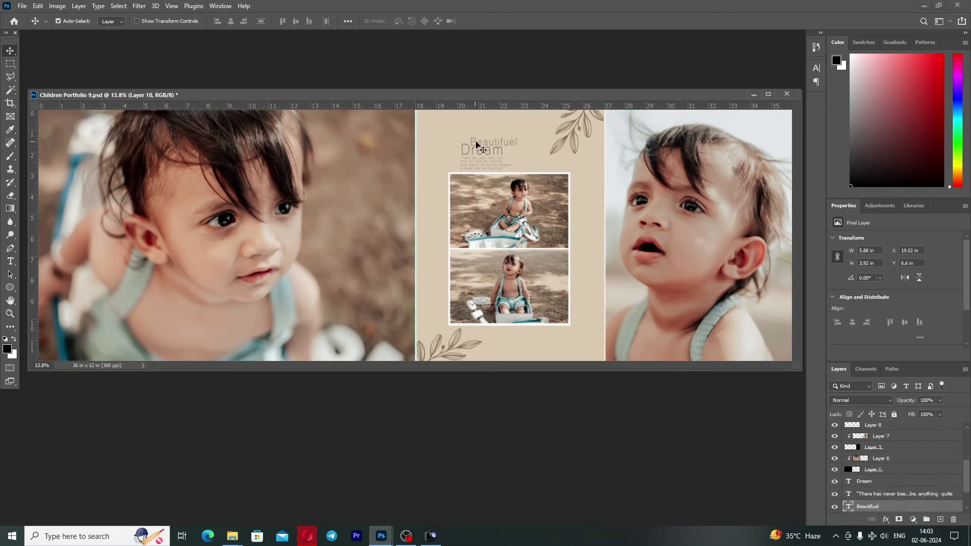
click(834, 506)
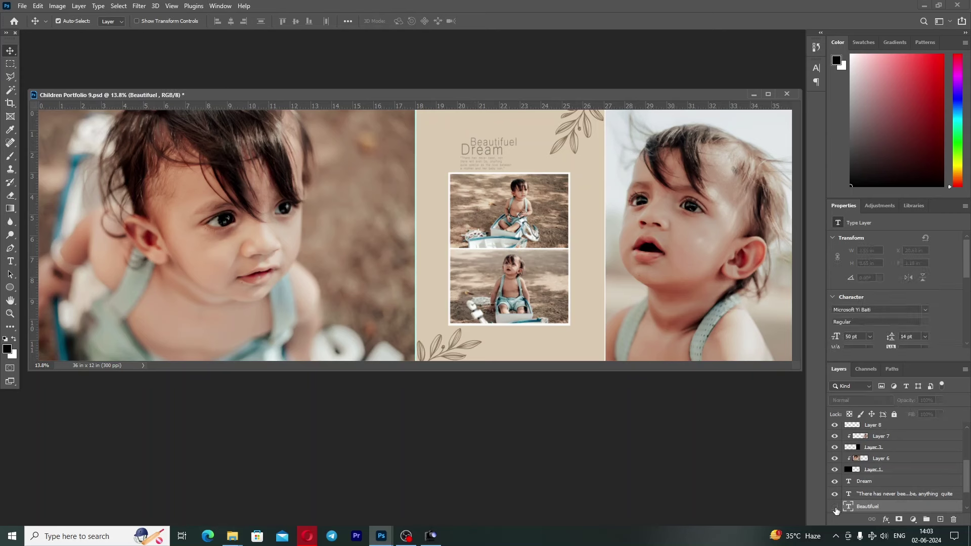
drag(495, 205, 470, 151)
click(470, 150)
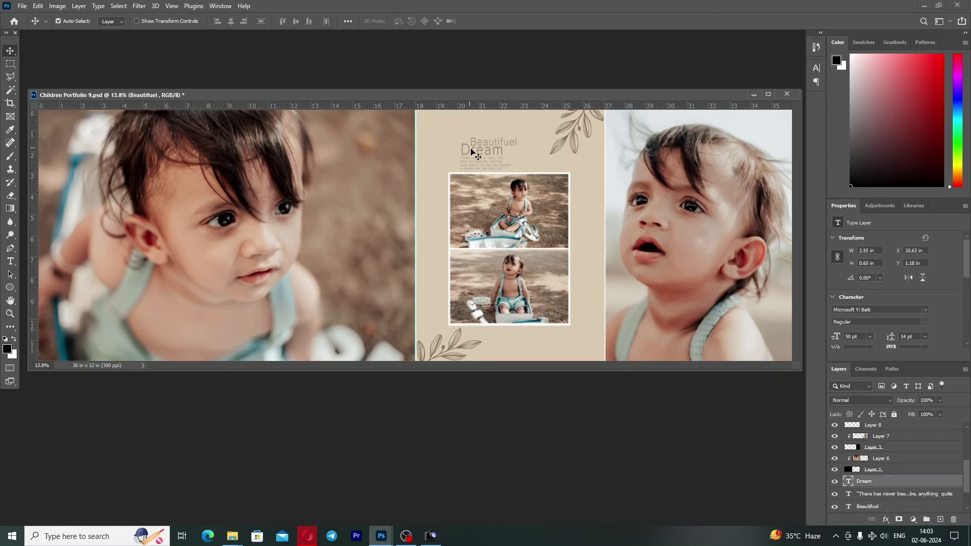
click(836, 482)
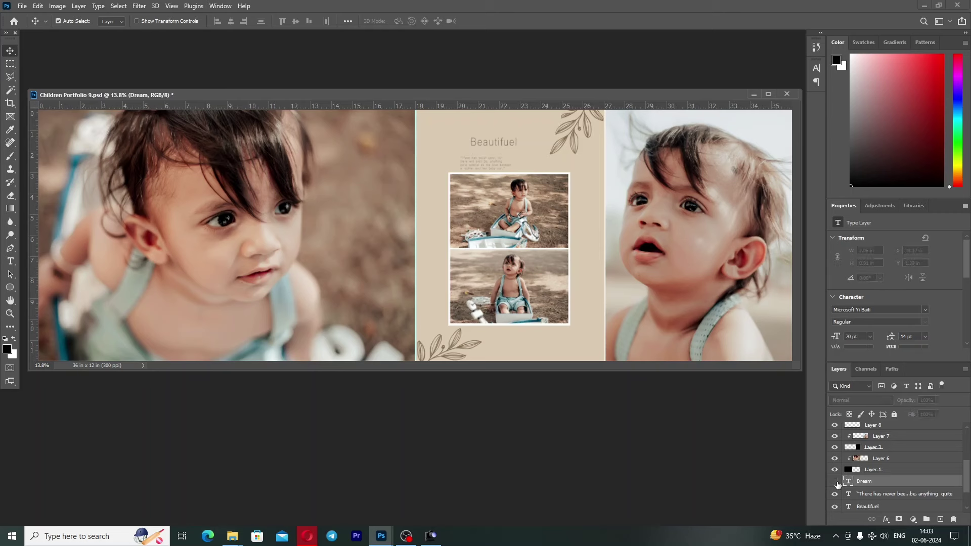
drag(471, 255, 476, 161)
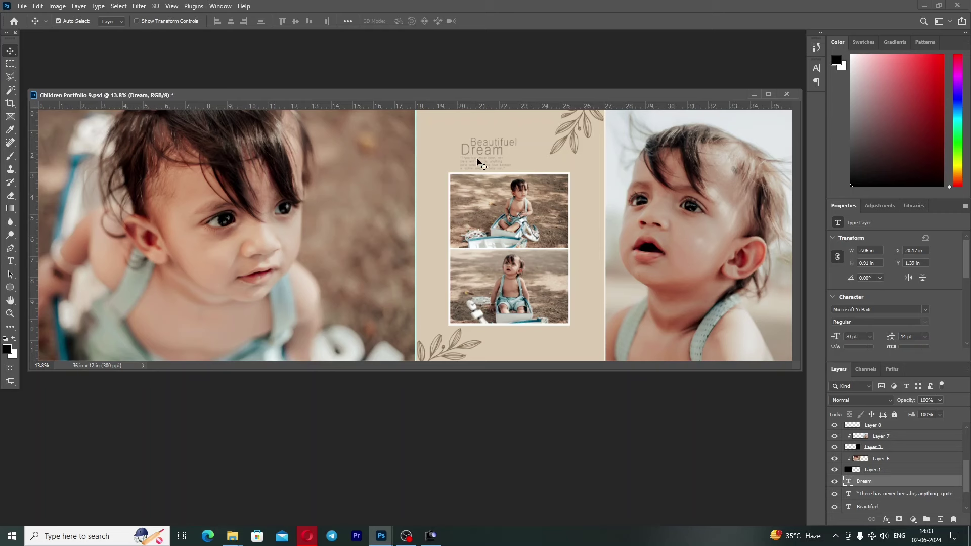
click(477, 162)
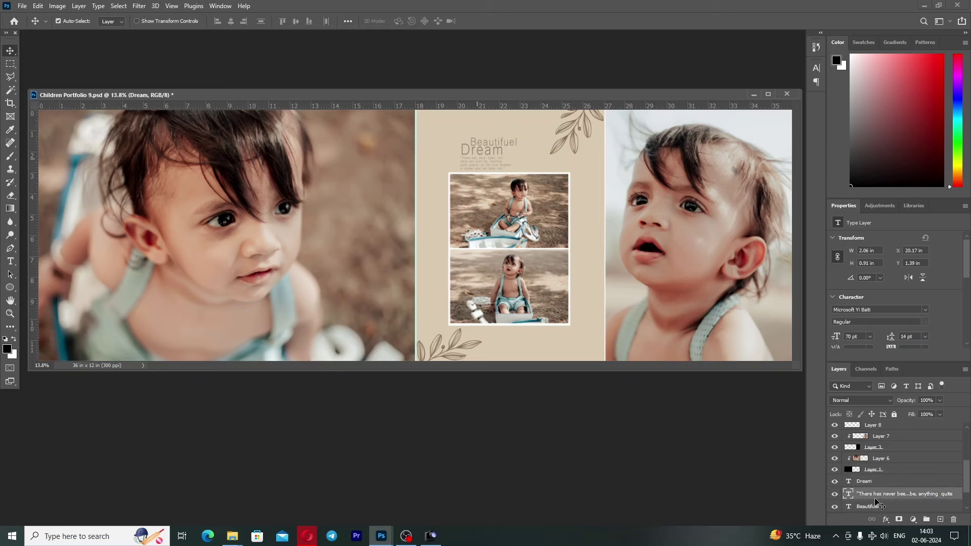
click(835, 495)
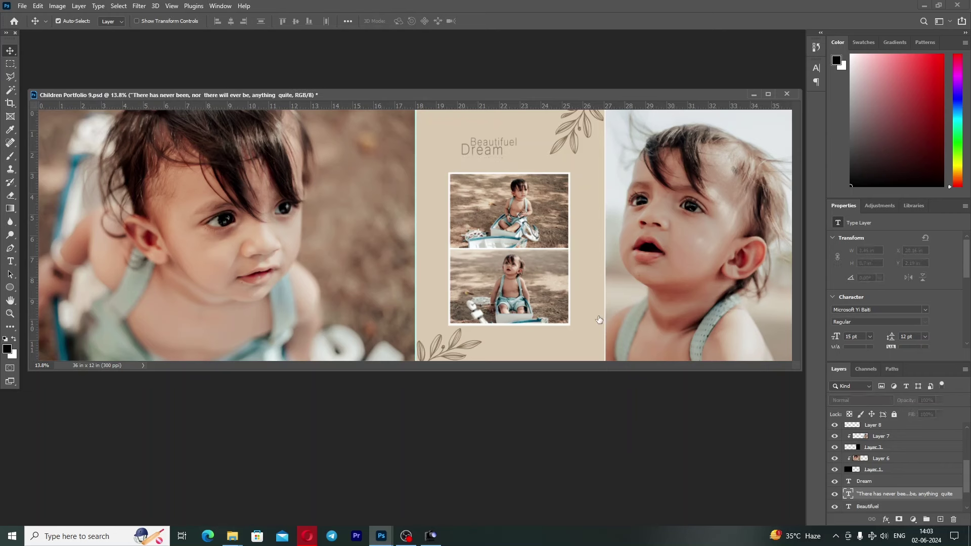
key(ctrl+z)
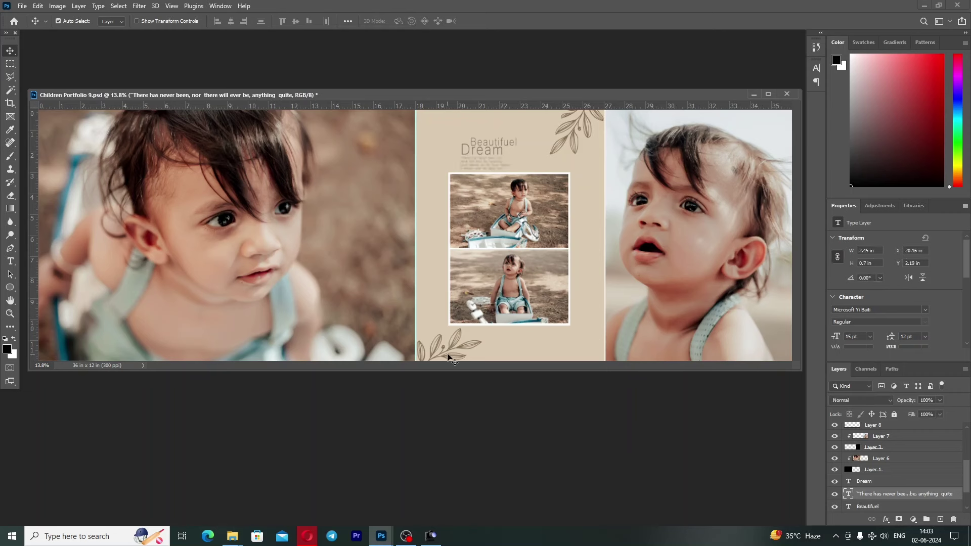
click(452, 352)
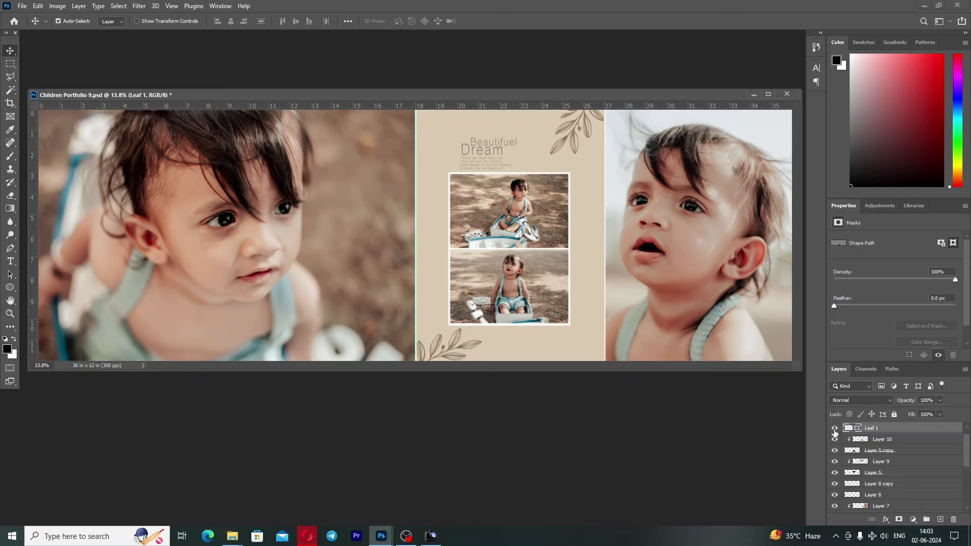
click(835, 430)
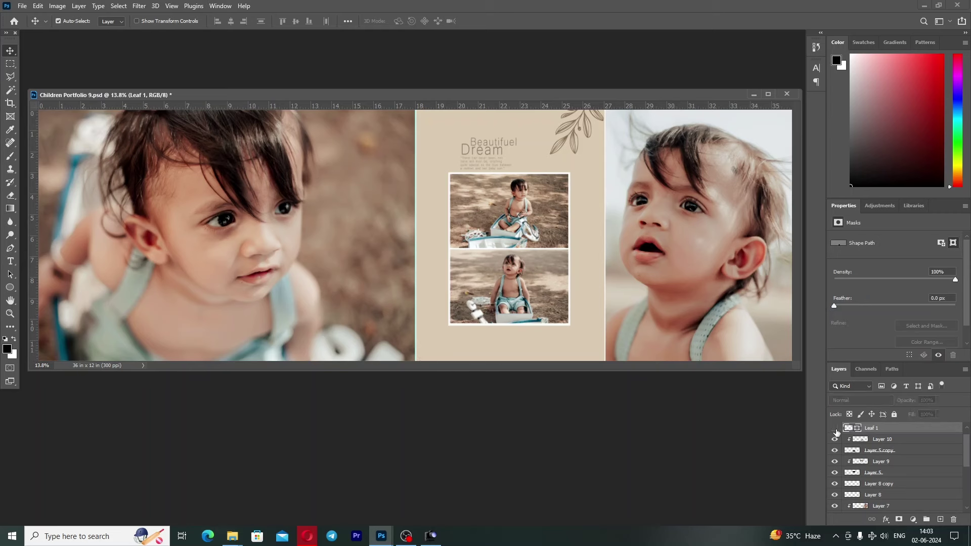
click(835, 428)
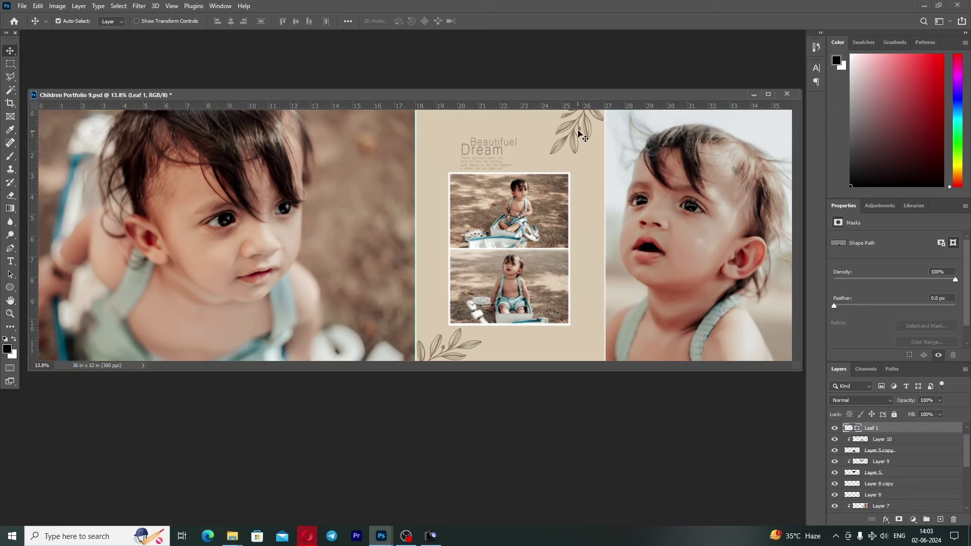
key(ctrl+j)
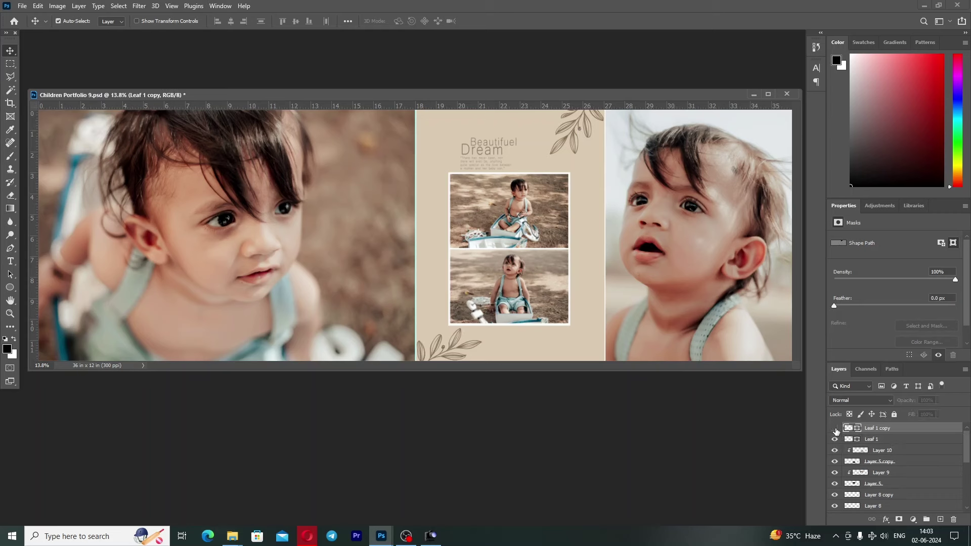
click(835, 428)
click(835, 428)
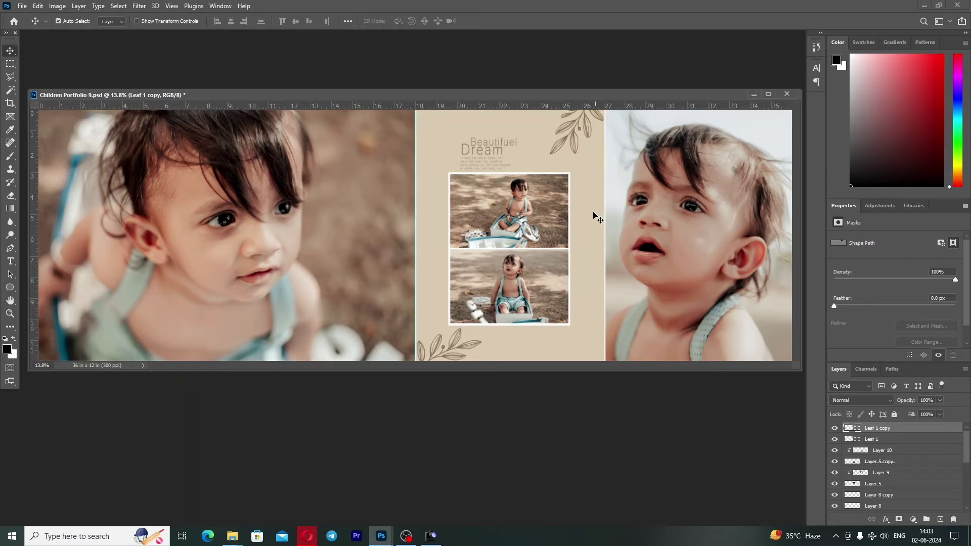